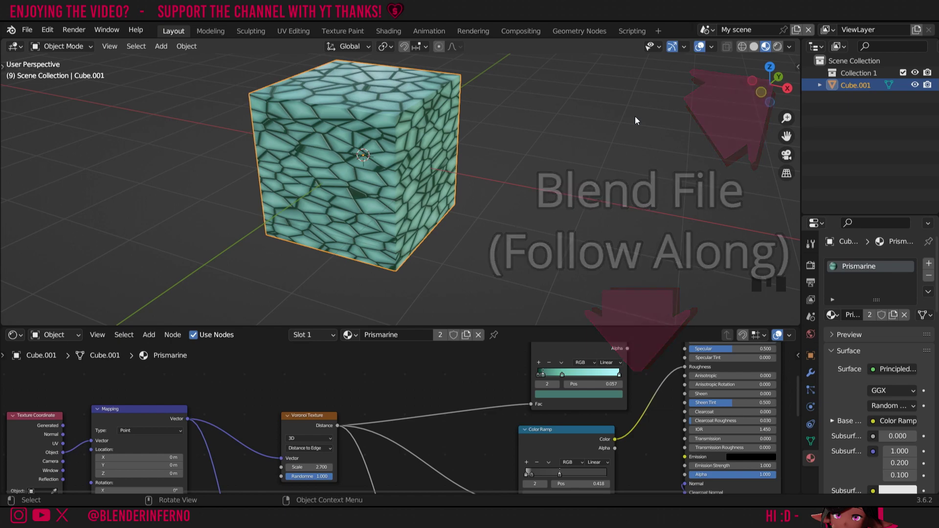
# Delete the old textured cube and add a fresh mesh cube
pyautogui.click(375, 109)
pyautogui.press('x')
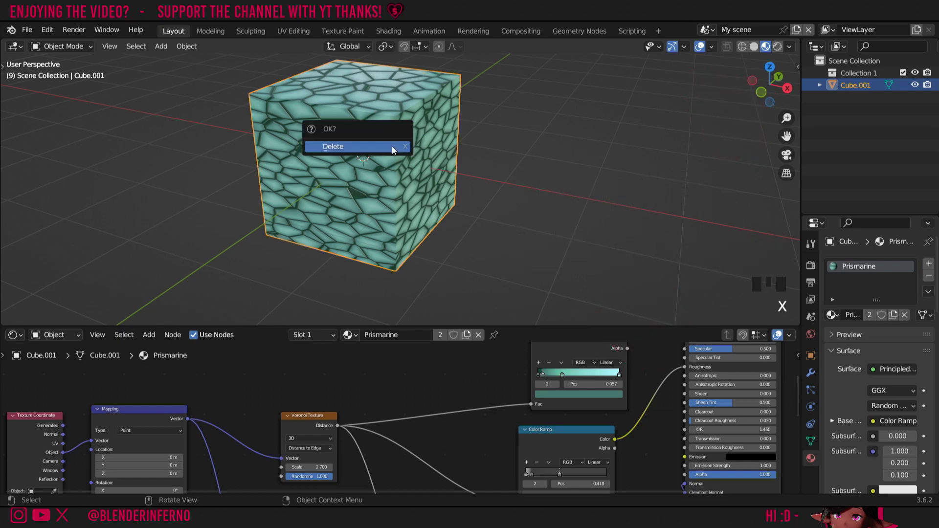
pyautogui.click(392, 147)
pyautogui.hotkey('shift', 'a')
pyautogui.moveTo(412, 147)
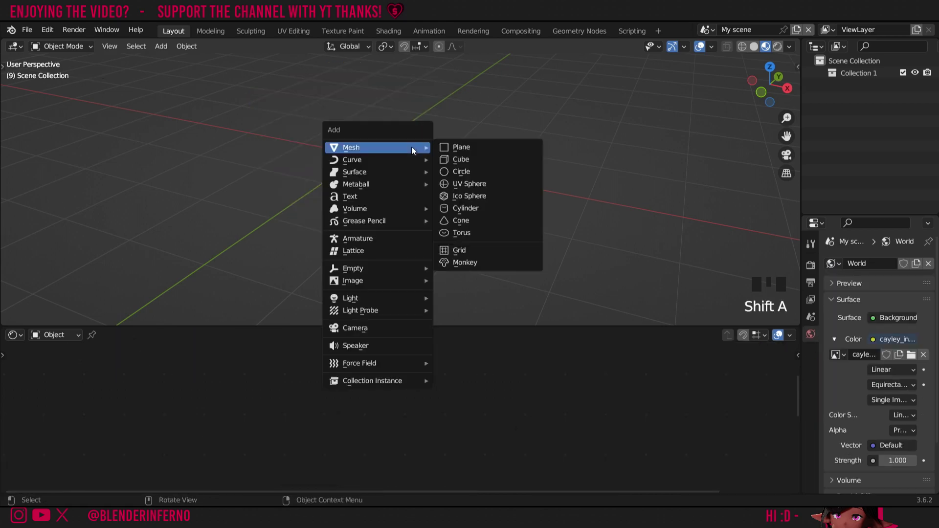
pyautogui.click(461, 159)
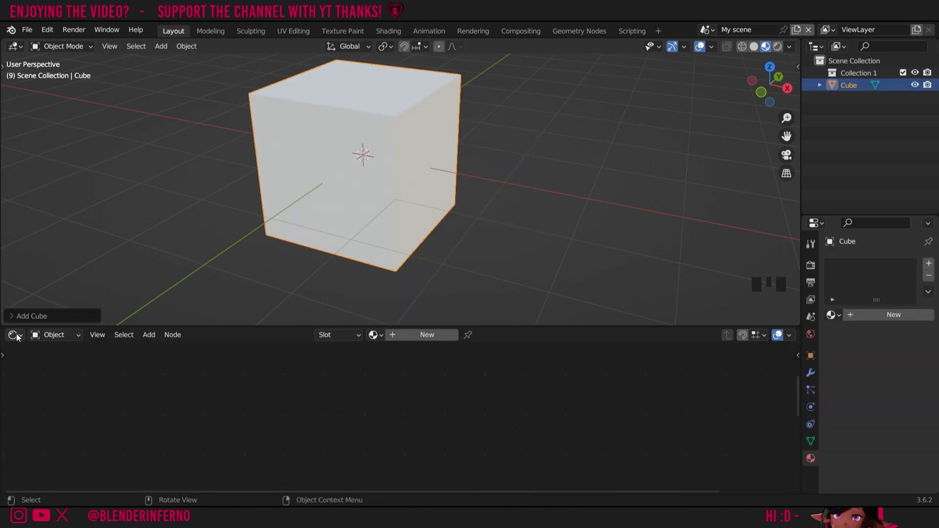
# Assign the existing Prismarine material to the new cube and split the viewport side by side
pyautogui.click(14, 334)
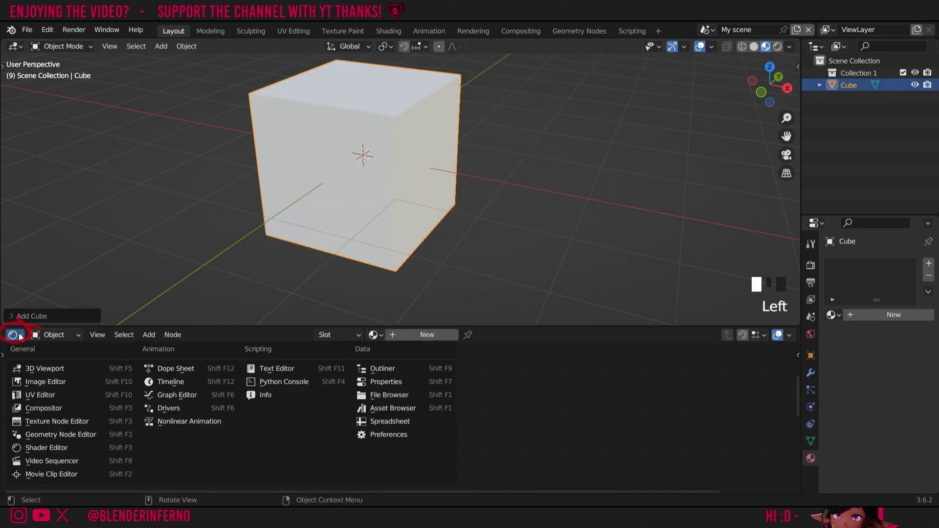
pyautogui.click(375, 335)
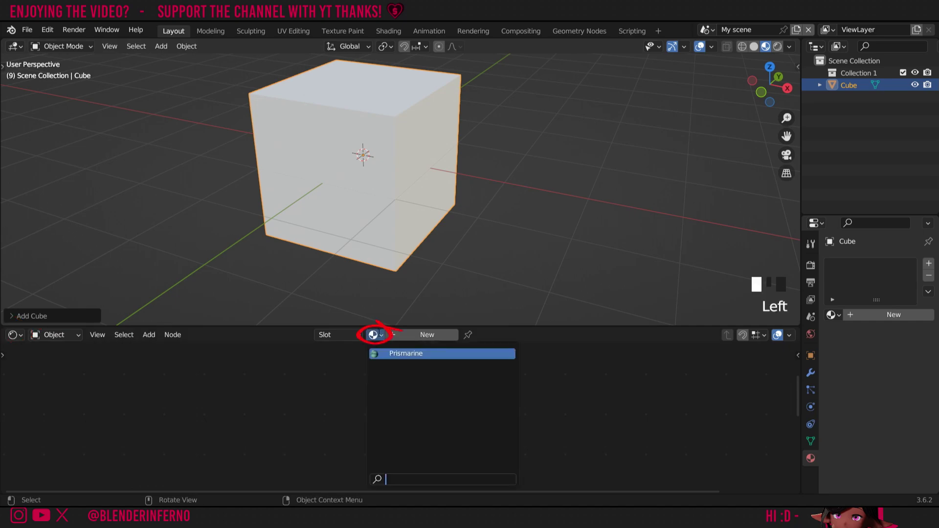
pyautogui.click(411, 354)
pyautogui.moveTo(3, 41); pyautogui.dragTo(272, 34)
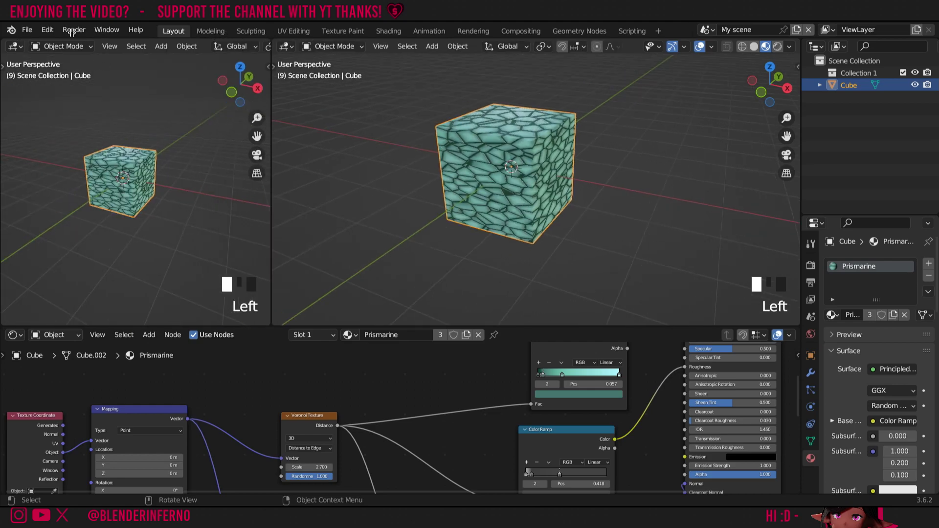
# Turn the left view into a UV Editor and put the cube in Edit Mode
pyautogui.click(14, 47)
pyautogui.click(51, 107)
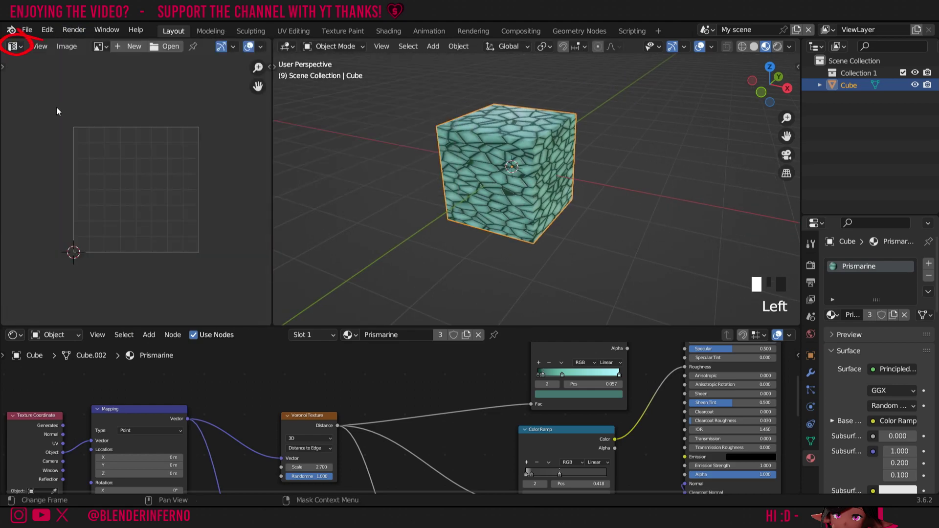
pyautogui.press('Tab')
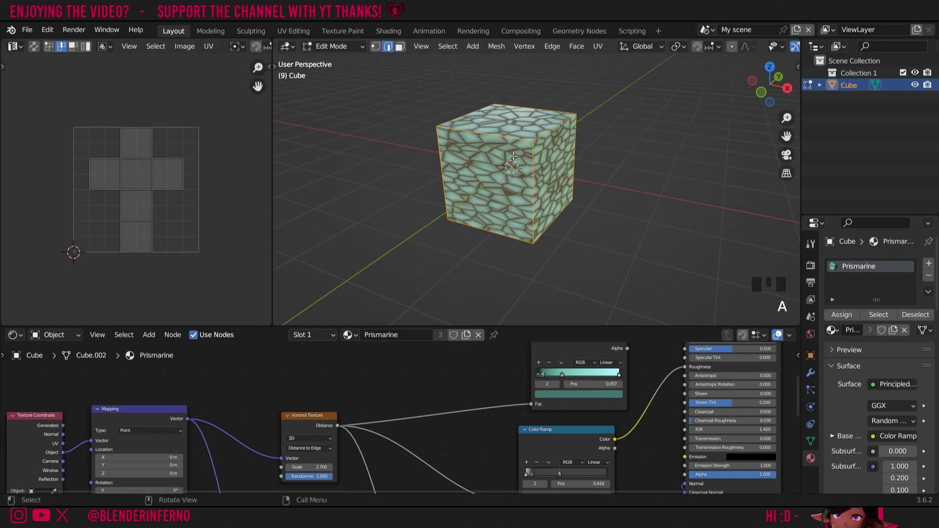
# Smart UV Project the cube with an island margin of 0.03
pyautogui.press('u')
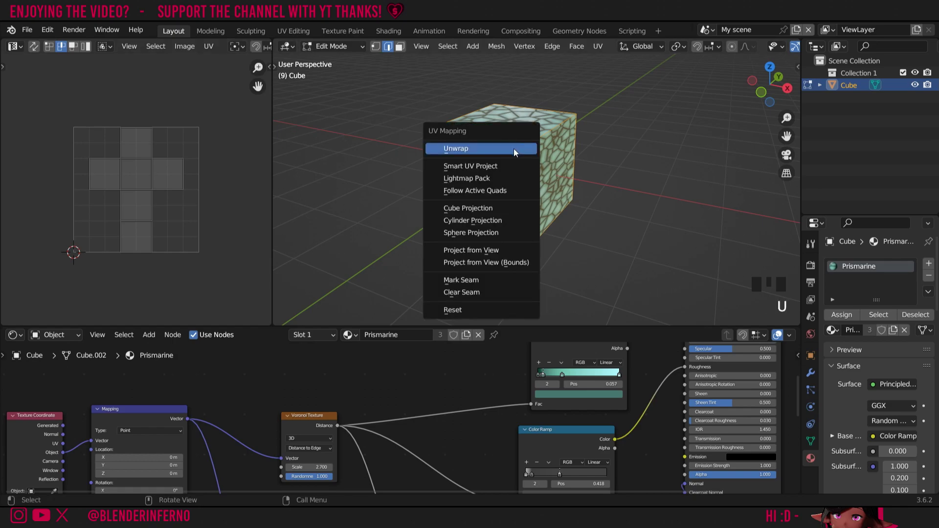
pyautogui.click(494, 166)
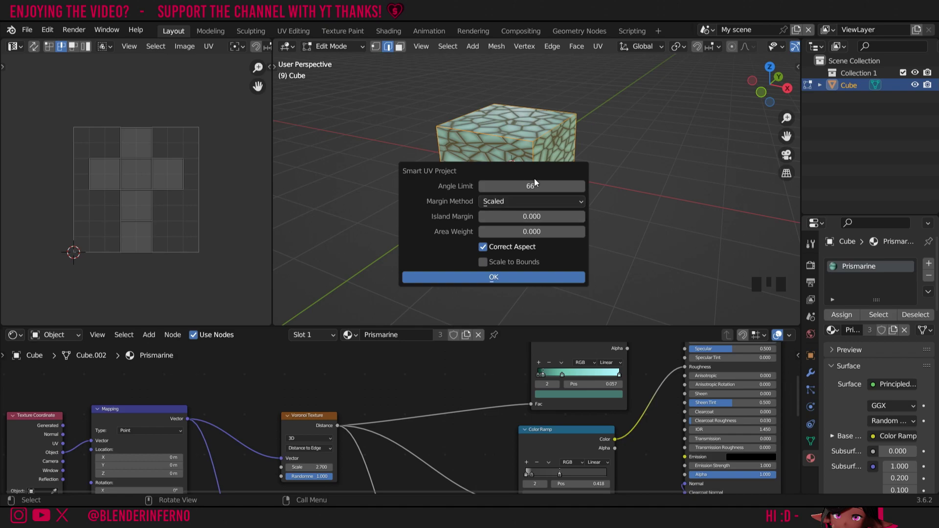
pyautogui.click(540, 217)
pyautogui.write('0.03')
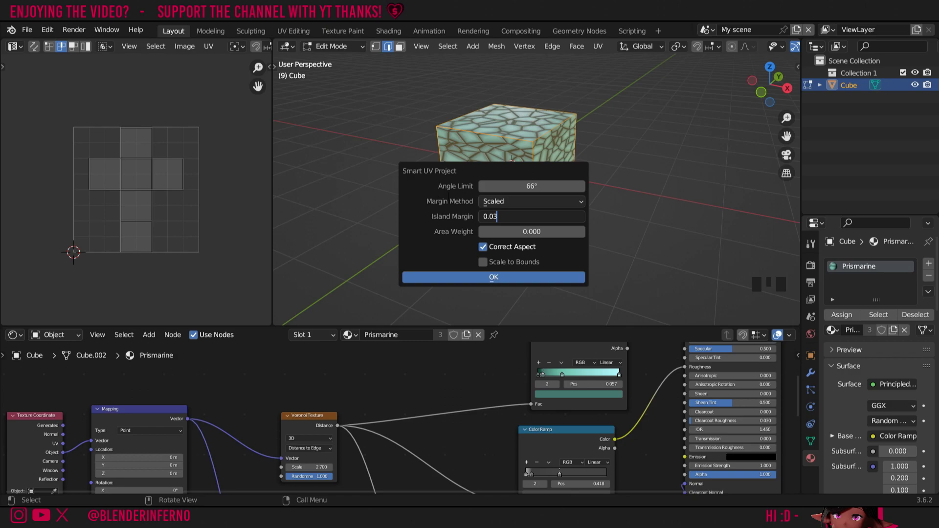
pyautogui.press('Return')
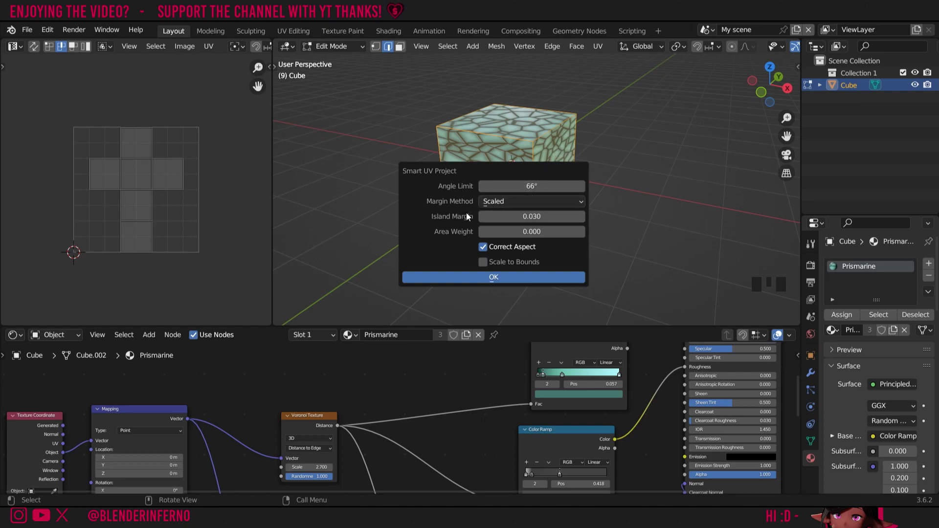
pyautogui.click(489, 277)
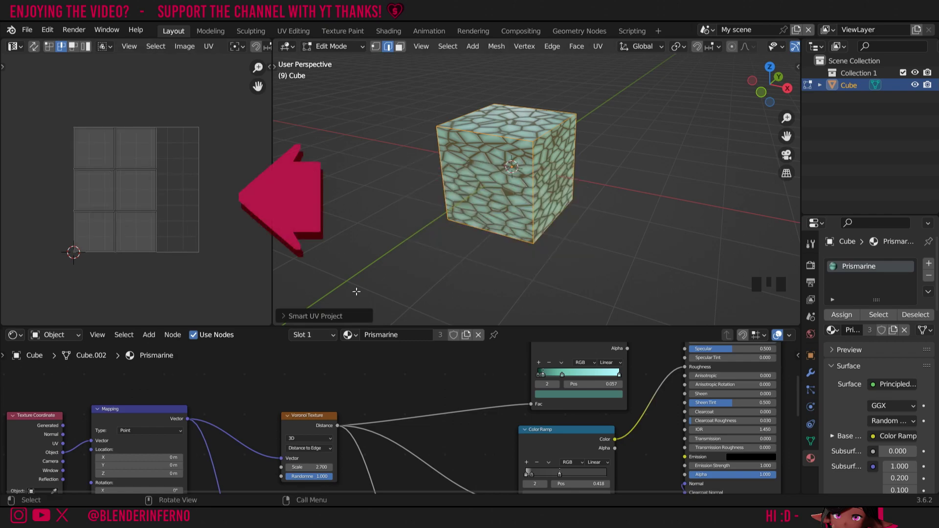
# Enlarge the node editor and pan to show the Principled BSDF and Material Output nodes
pyautogui.moveTo(357, 325); pyautogui.dragTo(592, 253)
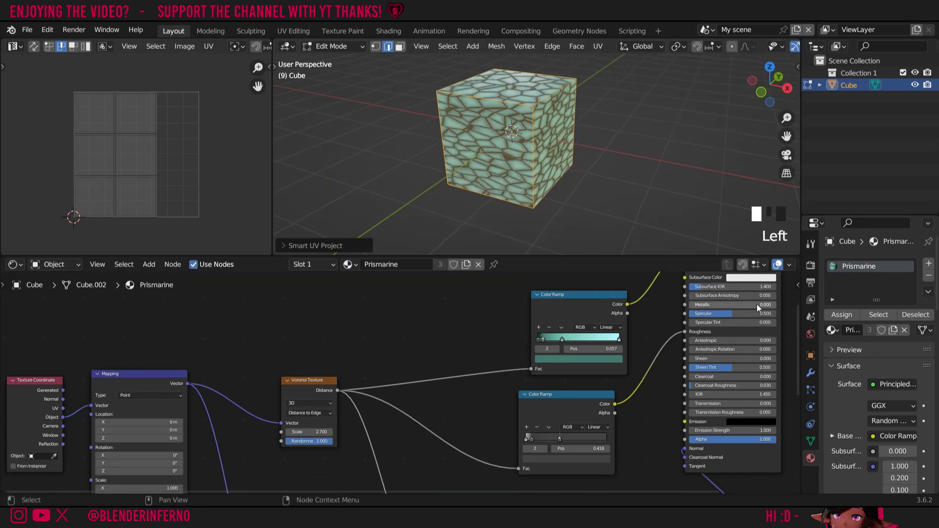
pyautogui.moveTo(800, 313); pyautogui.dragTo(685, 336)
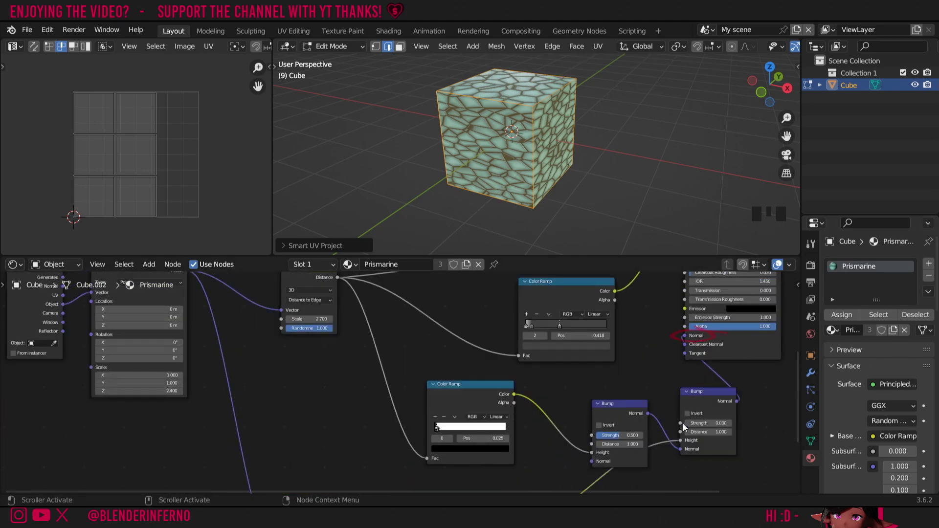
pyautogui.rightClick(597, 491)
pyautogui.moveTo(715, 490); pyautogui.dragTo(790, 489)
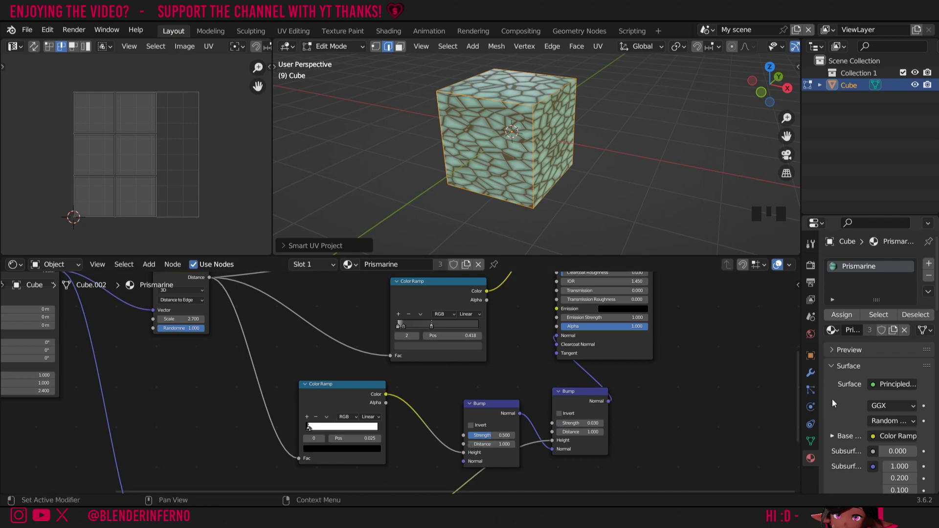
pyautogui.keyDown('shift'); pyautogui.scroll(10, 201, 359); pyautogui.keyUp('shift')
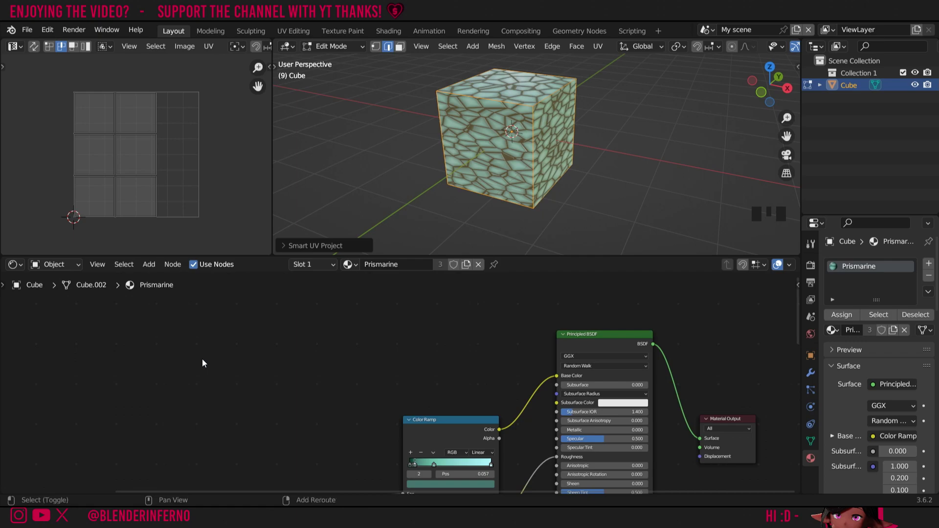
# Add an Image Texture node with a new image named PrismarineNormalOpenGL
pyautogui.hotkey('shift', 'a')
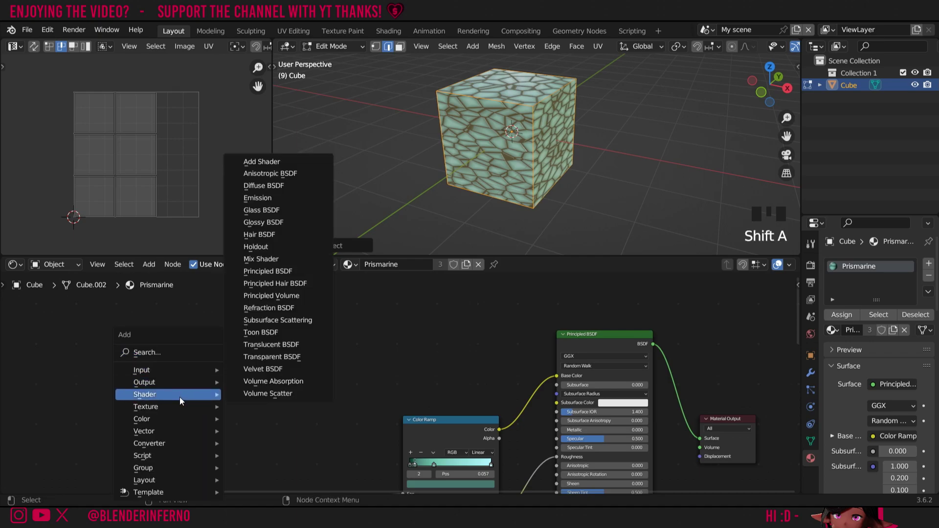
pyautogui.moveTo(144, 407)
pyautogui.click(269, 308)
pyautogui.click(156, 352)
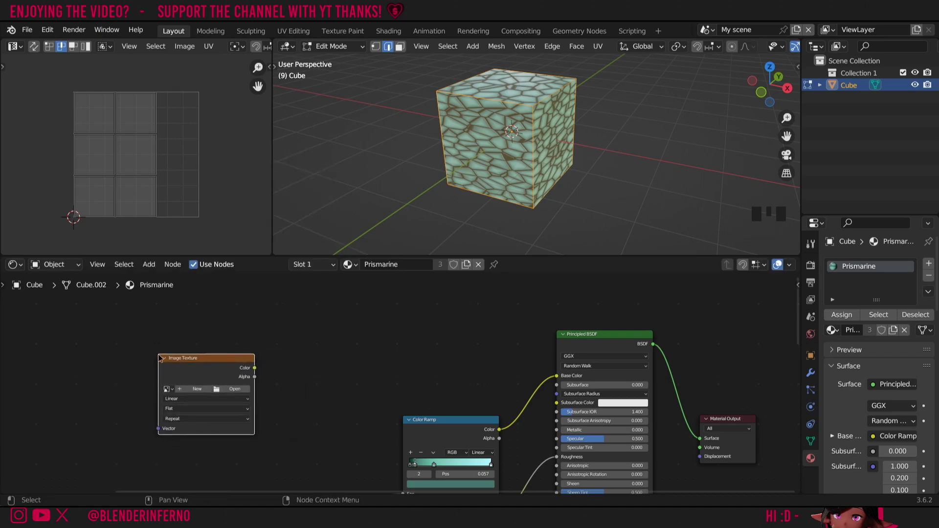
pyautogui.click(193, 391)
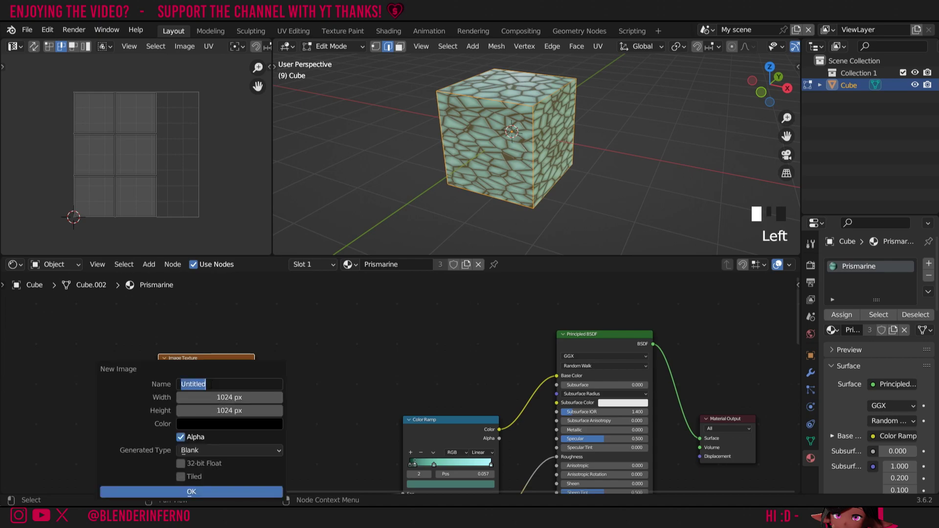
pyautogui.write('PrismarineN')
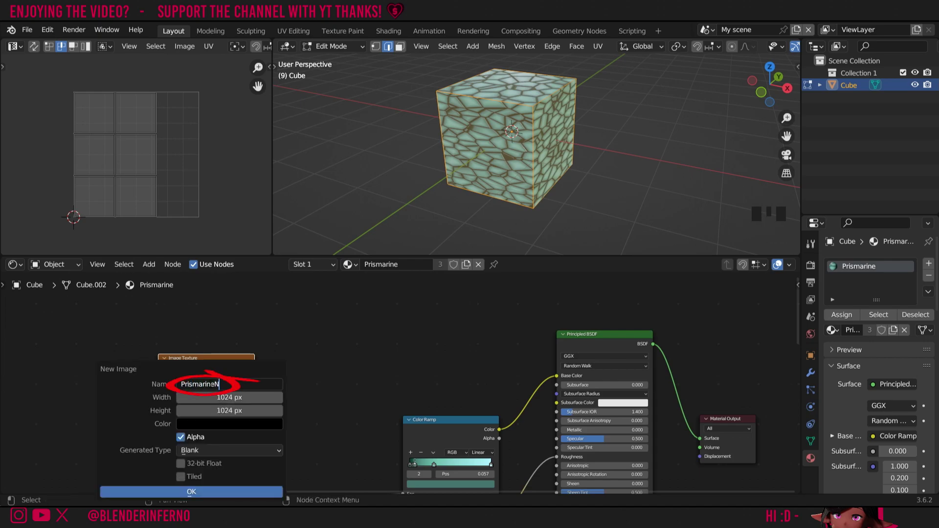
pyautogui.write('ormalOpenGL')
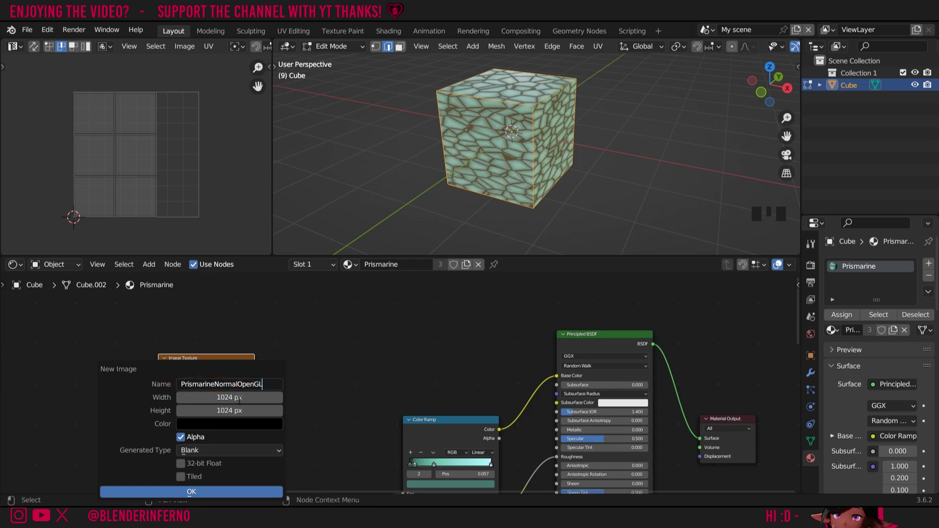
pyautogui.press('Return')
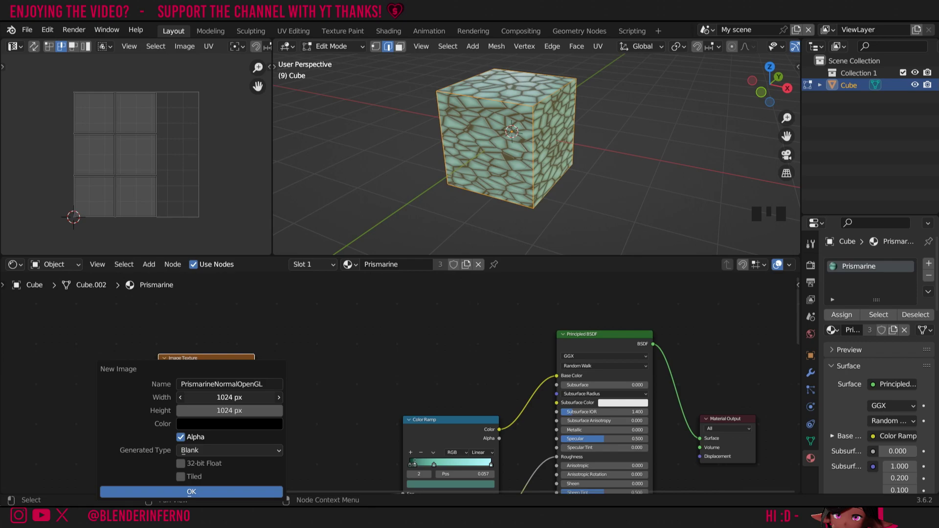
# Double the image width to 2048 px, disable alpha, and create the image
pyautogui.click(248, 398)
pyautogui.press('End')
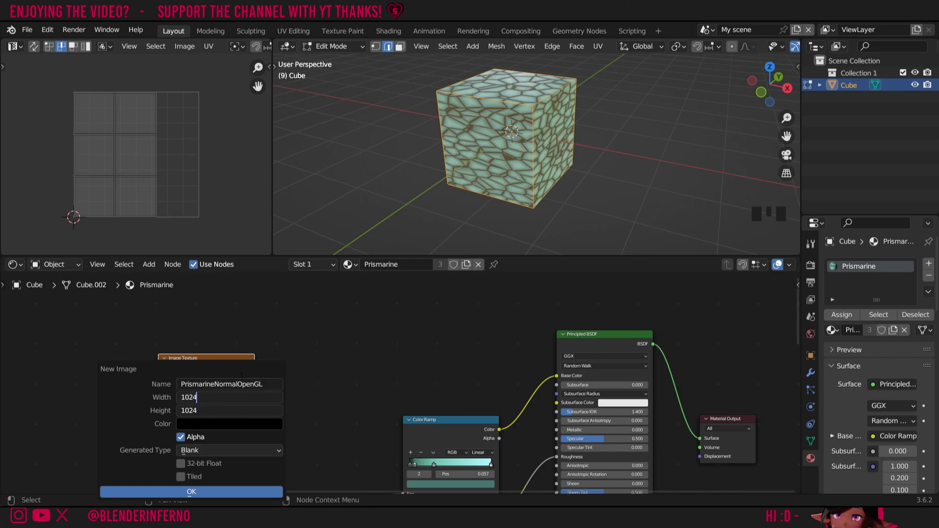
pyautogui.press('shift')
pyautogui.write('*')
pyautogui.write('2048')
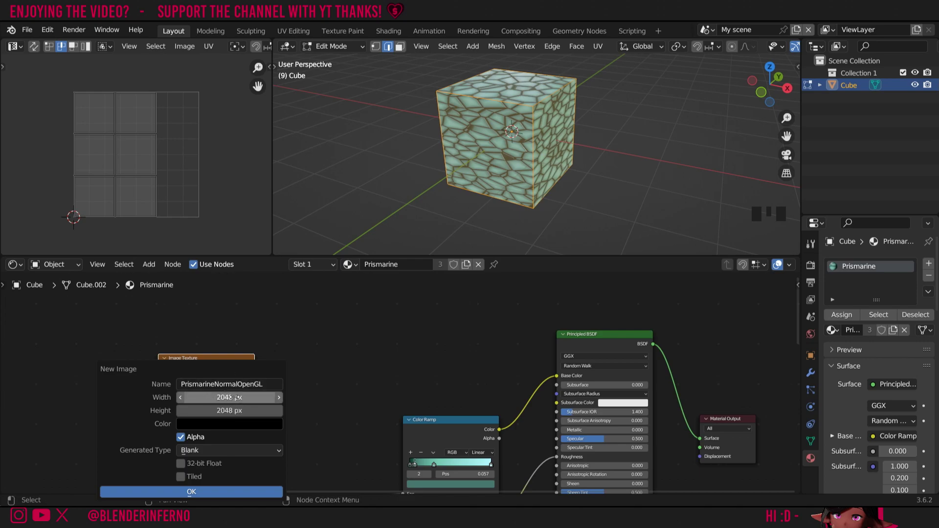
pyautogui.press('Return')
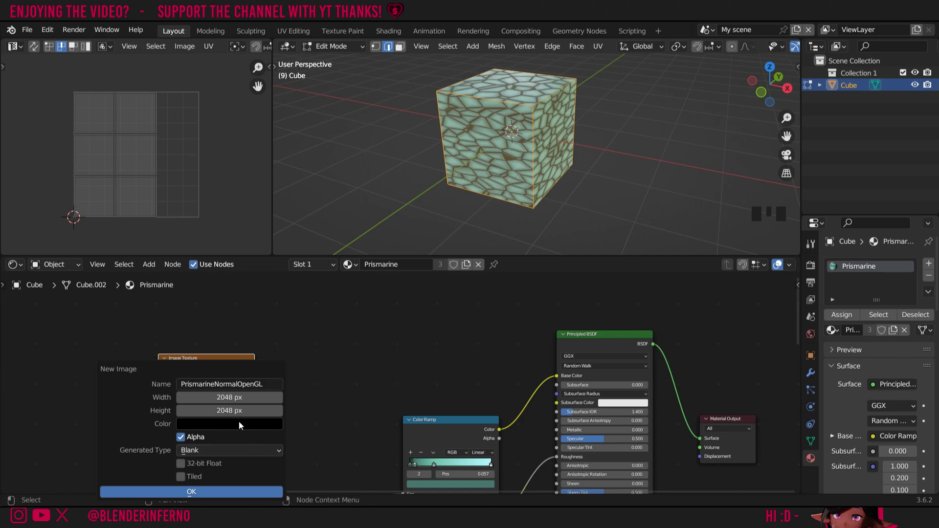
pyautogui.click(181, 438)
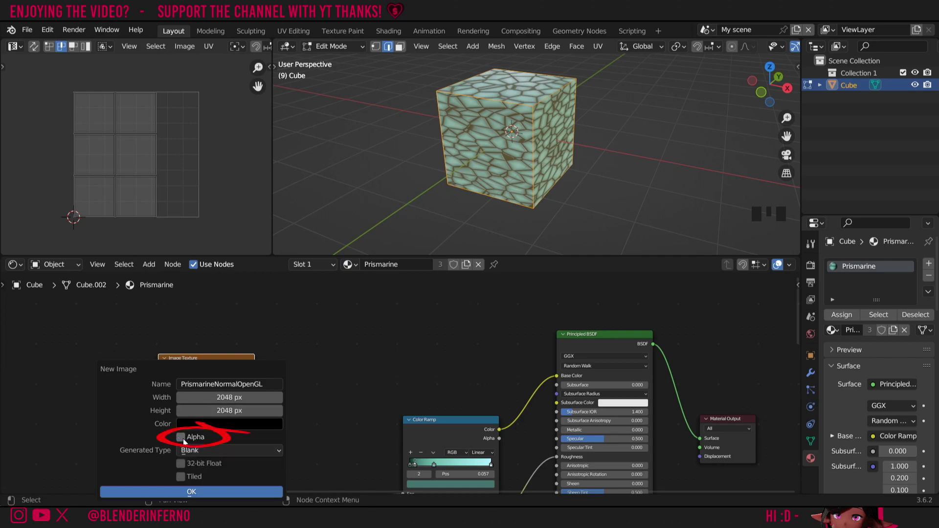
pyautogui.click(193, 492)
# Set the image's colour space to Non-Color, fit it in the UV view, and show render settings
pyautogui.click(219, 439)
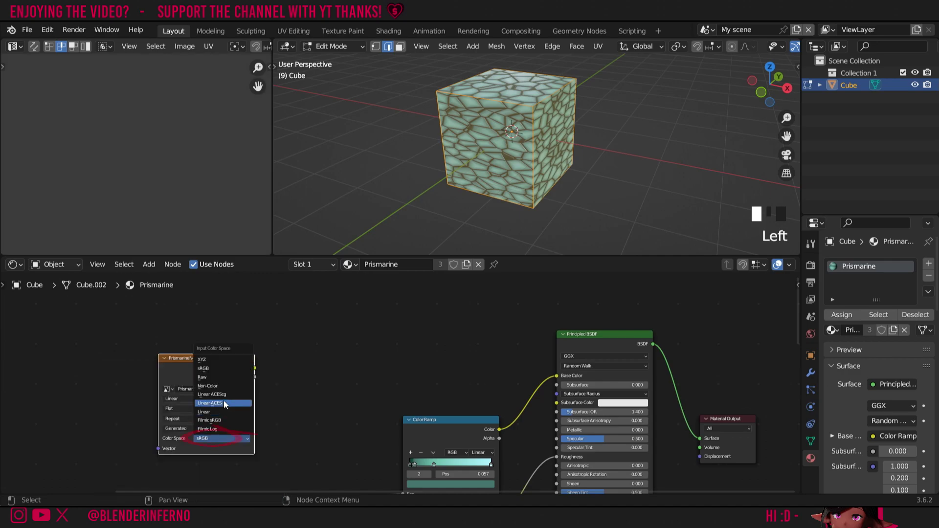
pyautogui.click(218, 386)
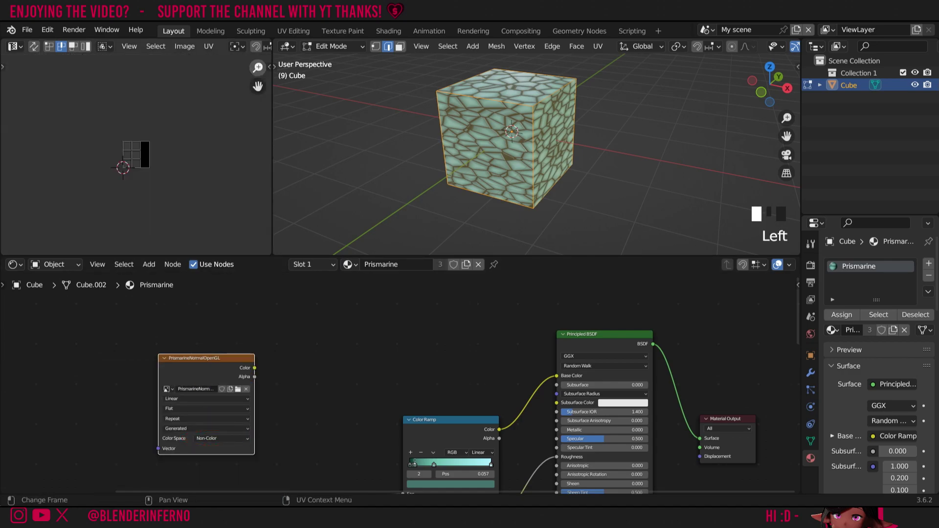
pyautogui.press('Home')
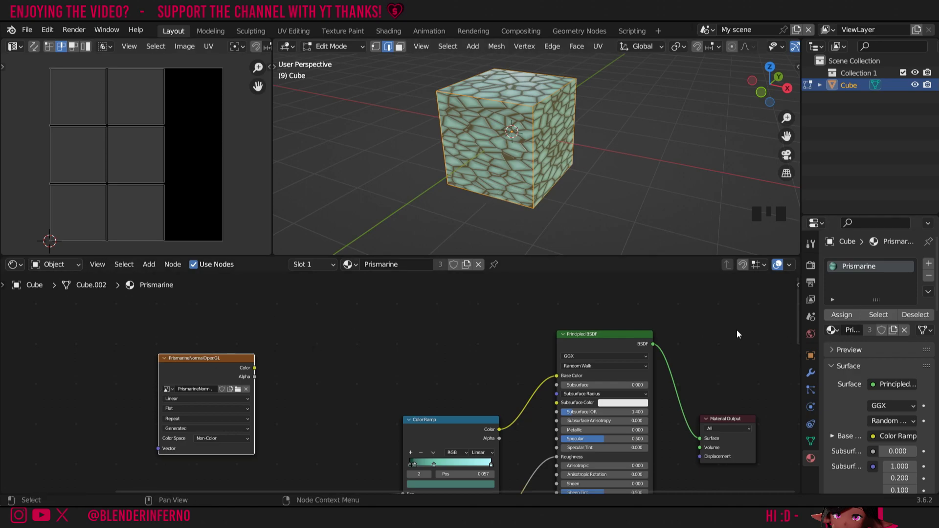
pyautogui.click(811, 265)
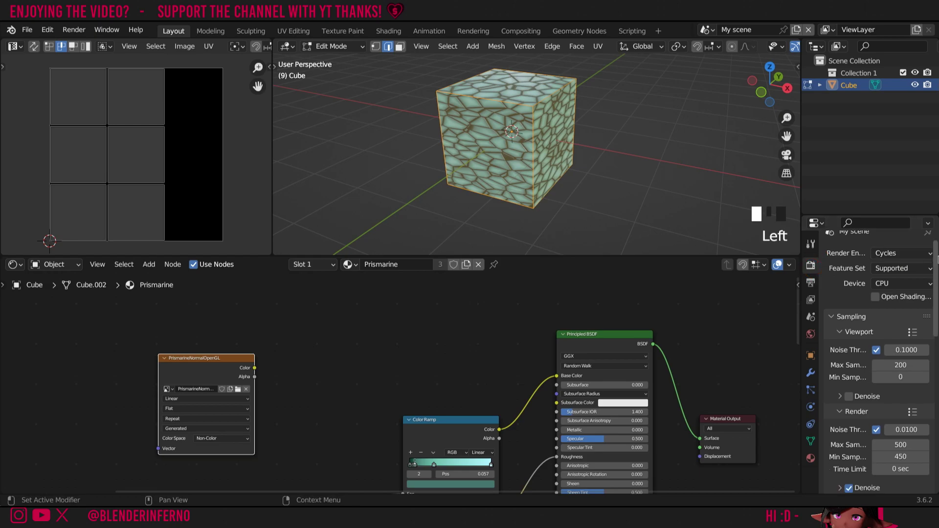
# Set the render Max Samples to 10 and select the Min Samples field
pyautogui.scroll(-8, 889, 263)
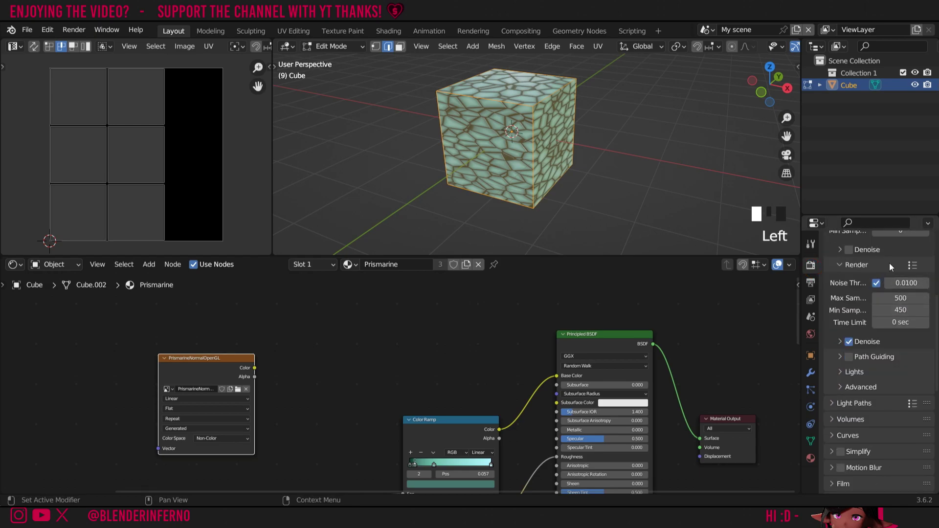
pyautogui.click(897, 296)
pyautogui.write('10')
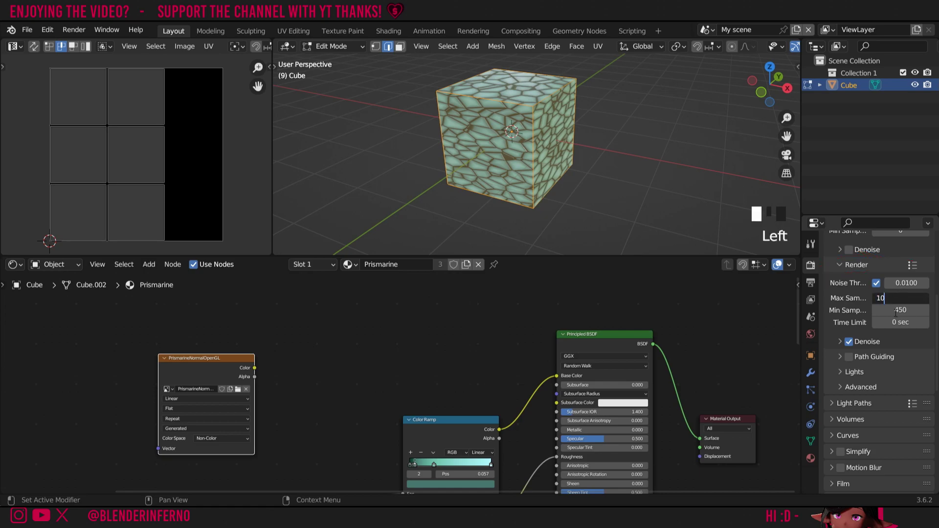
pyautogui.click(900, 310)
# Confirm Min Samples of 0 and choose Normal as the bake type
pyautogui.write('0')
pyautogui.press('Return')
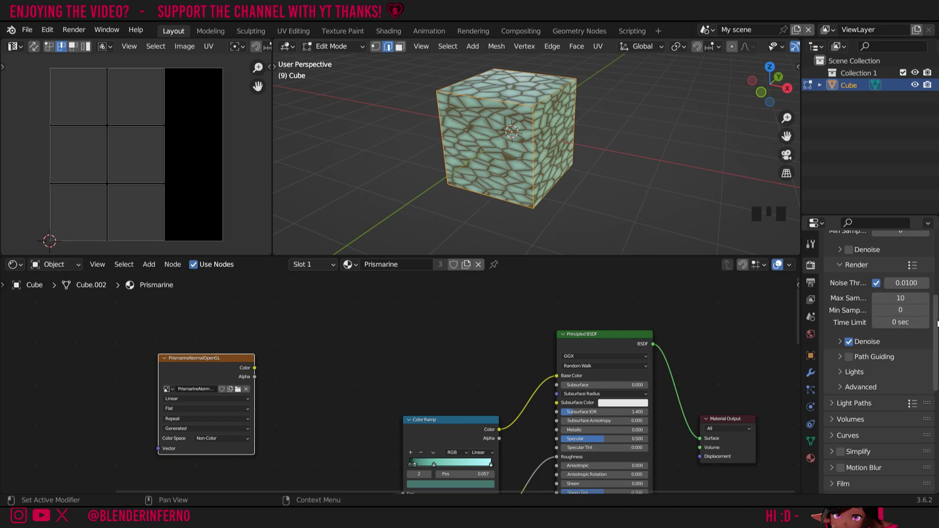
pyautogui.moveTo(937, 323); pyautogui.dragTo(936, 372)
pyautogui.click(889, 307)
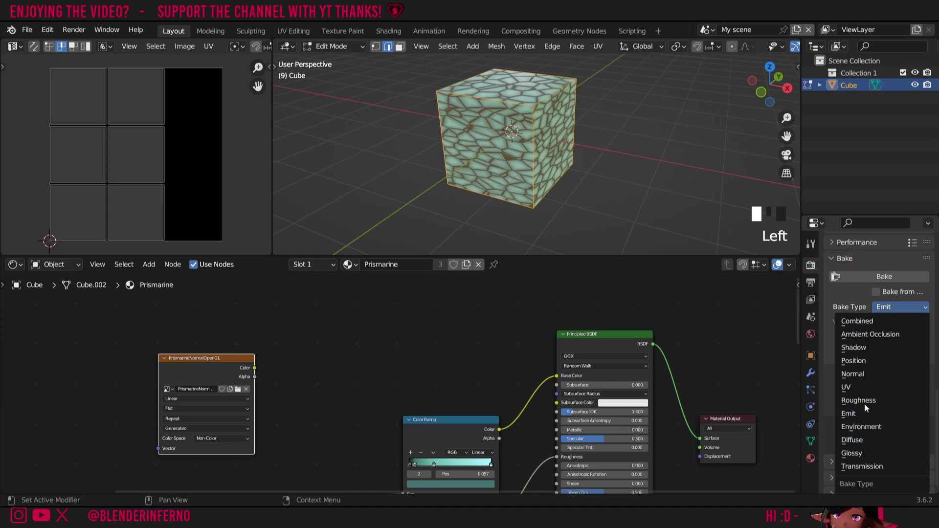
pyautogui.click(854, 374)
# Set the bake margin to 8 px and save TextureBakingPrismarineNormal.blend
pyautogui.scroll(-2, 890, 343)
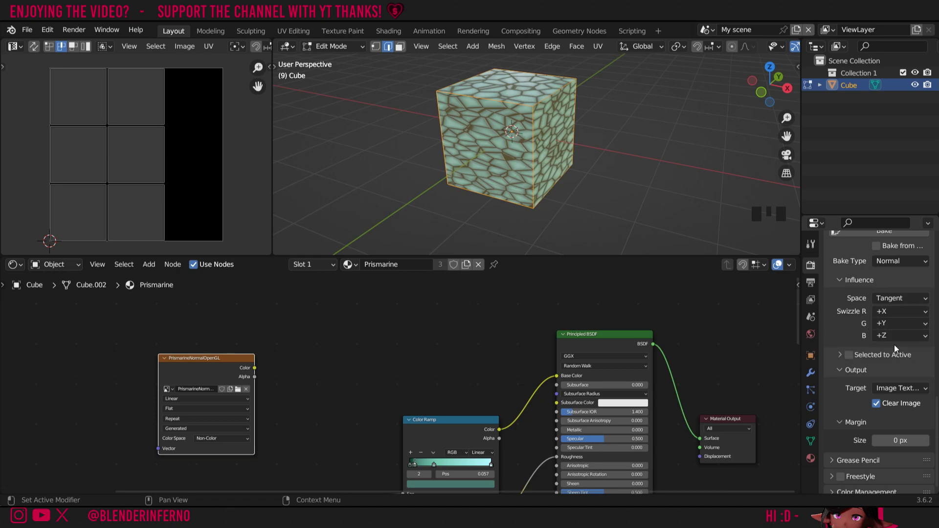
pyautogui.scroll(-1, 894, 345)
pyautogui.doubleClick(894, 434)
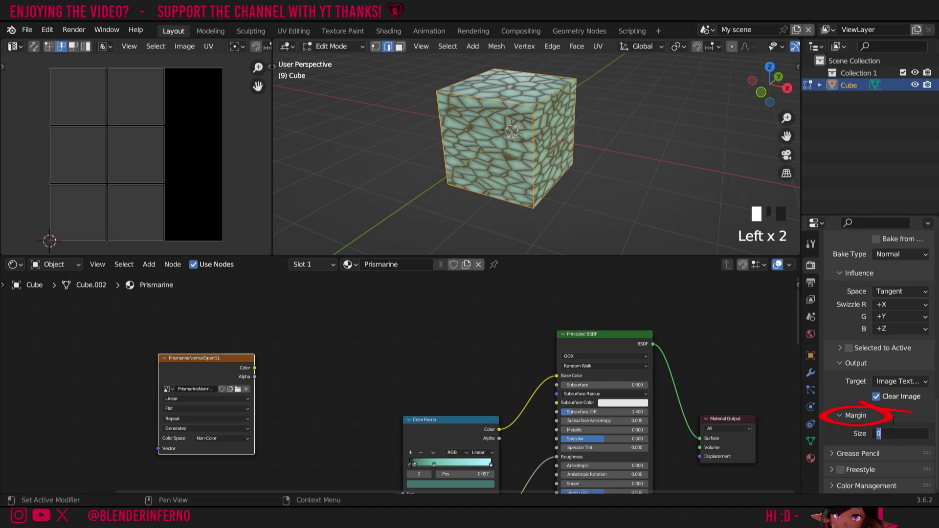
pyautogui.write('8')
pyautogui.press('Return')
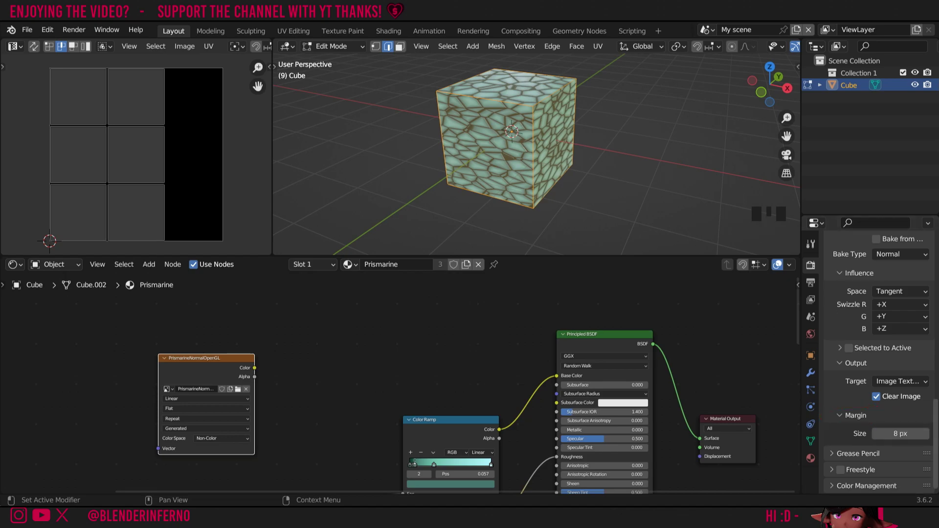
pyautogui.scroll(2, 881, 382)
pyautogui.hotkey('ctrl', 's')
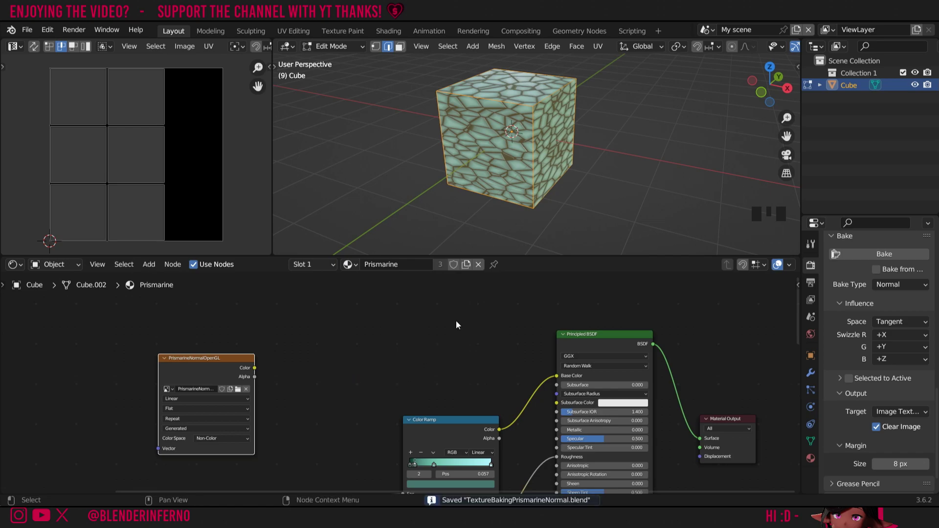
# Bake the normal map into the PrismarineNormalOpenGL image and zoom in on the result
pyautogui.click(207, 360)
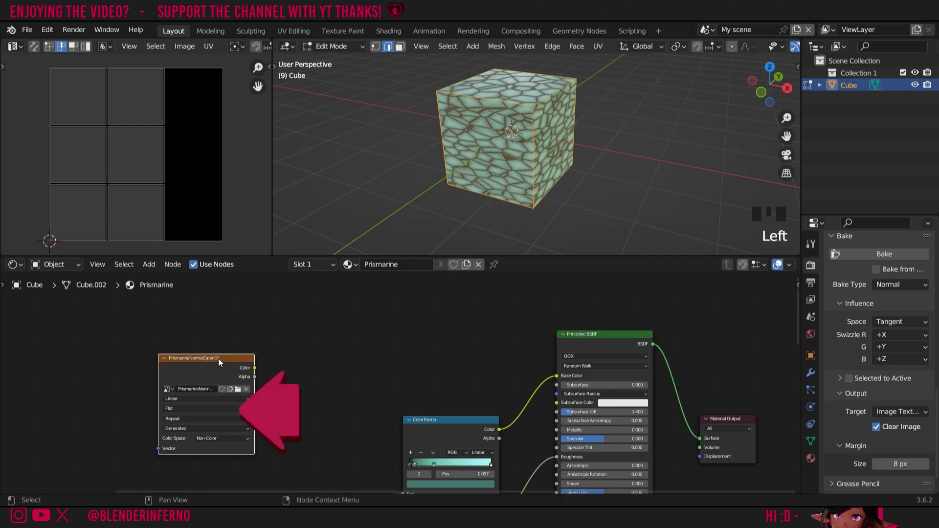
pyautogui.click(887, 254)
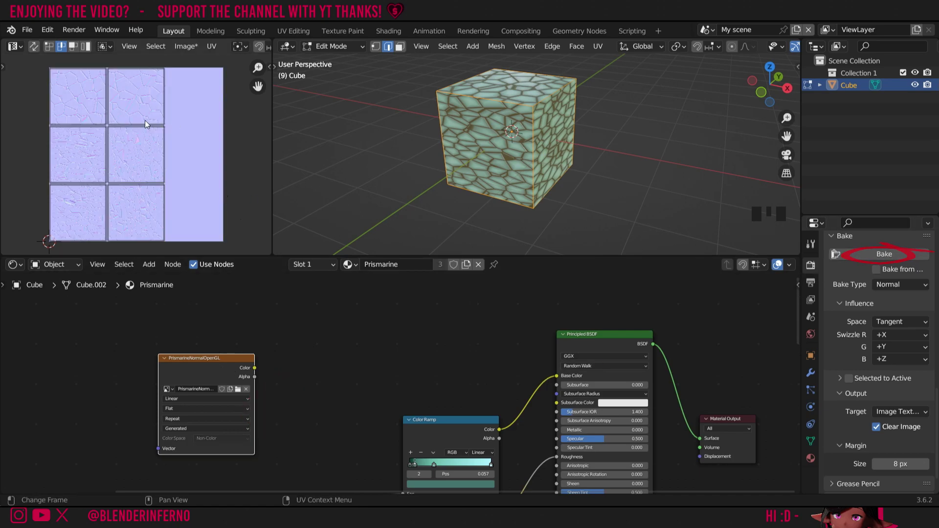
pyautogui.moveTo(258, 67); pyautogui.dragTo(91, 170)
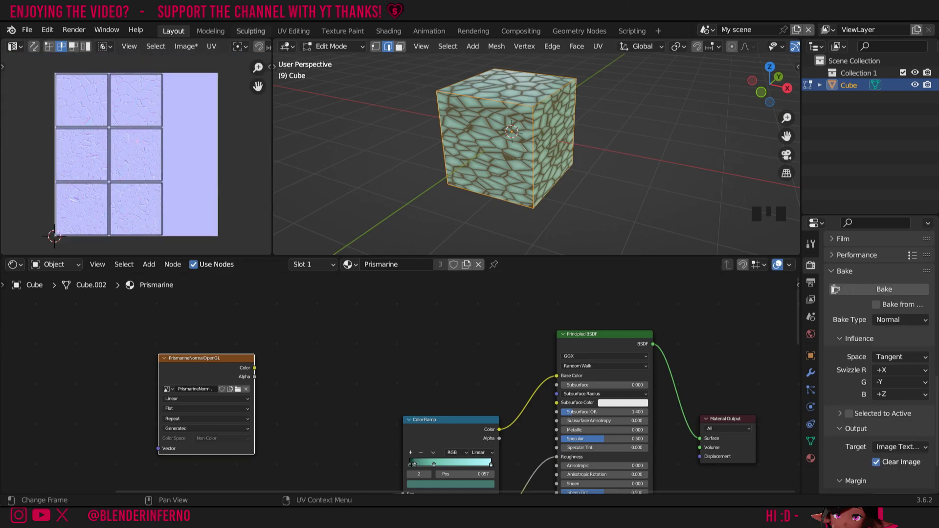
pyautogui.click(190, 47)
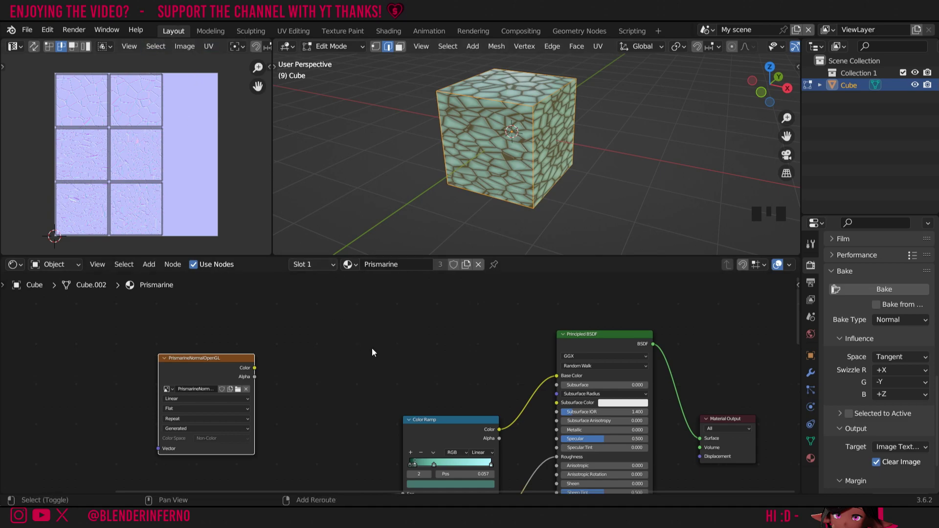
# Add an Image Texture node with a new Non-Color image named PrismarineNormalDirectX
pyautogui.hotkey('shift', 'a')
pyautogui.moveTo(369, 345)
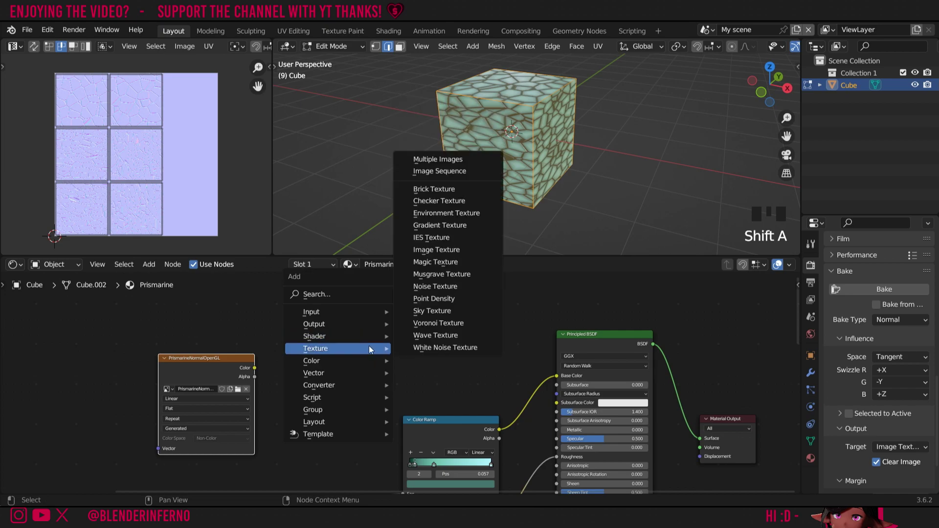
pyautogui.click(442, 249)
pyautogui.click(305, 323)
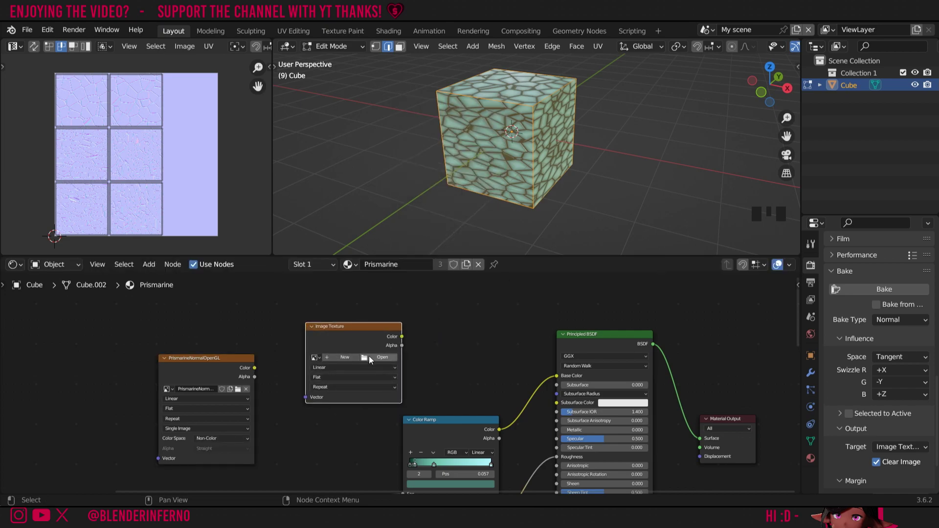
pyautogui.click(339, 356)
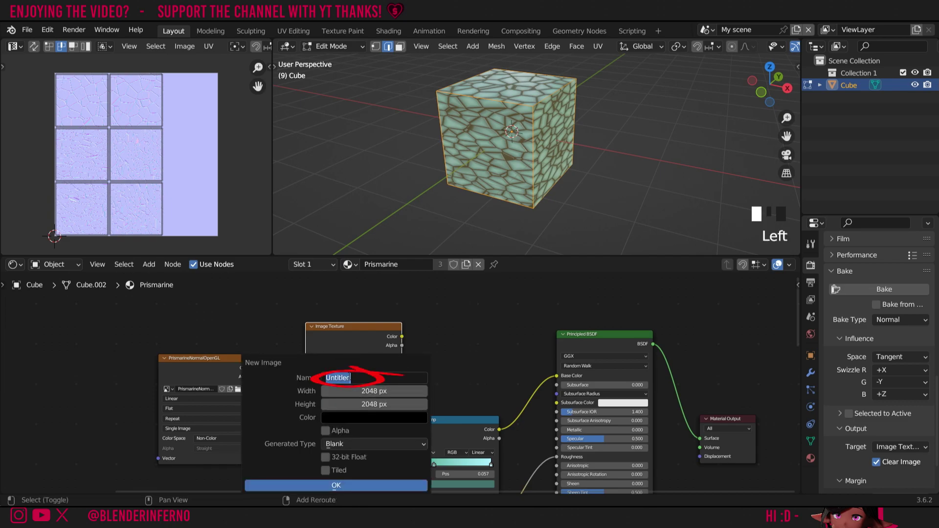
pyautogui.write('PrismarineNormalDirectX')
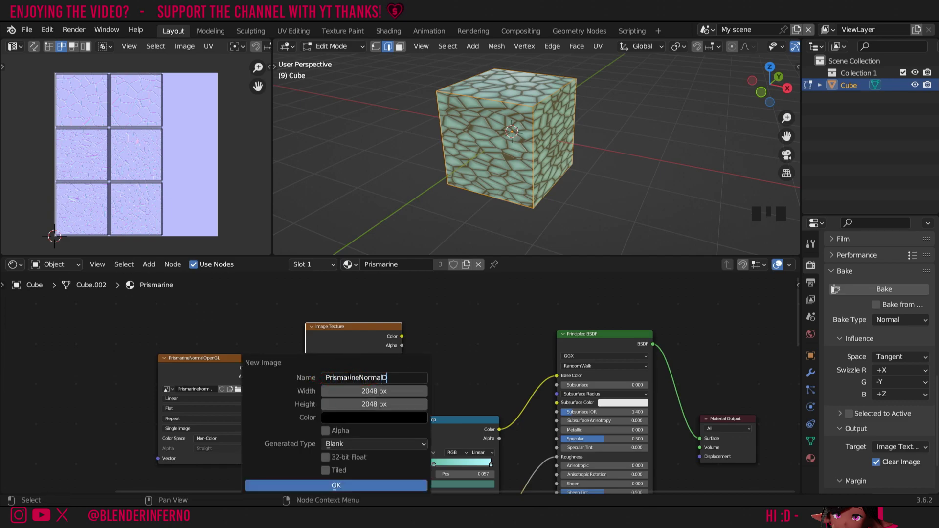
pyautogui.click(336, 485)
pyautogui.click(368, 407)
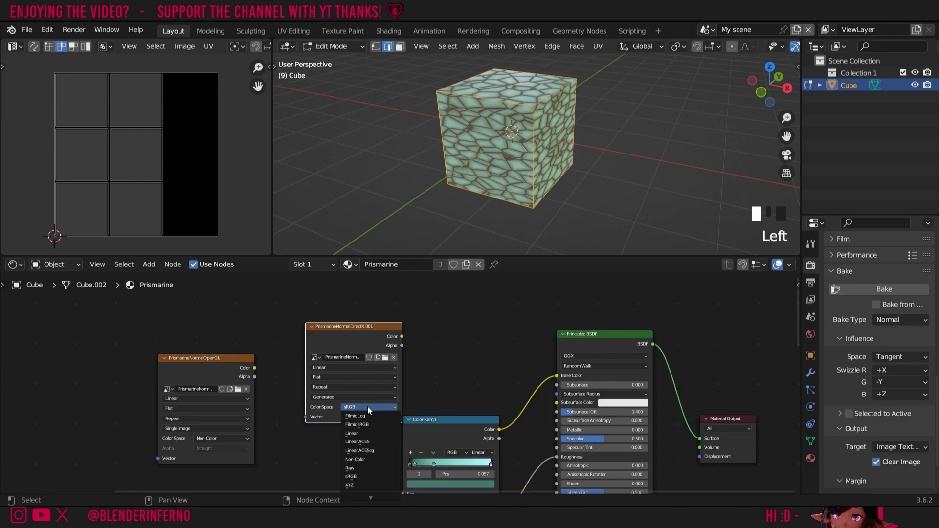
pyautogui.click(366, 459)
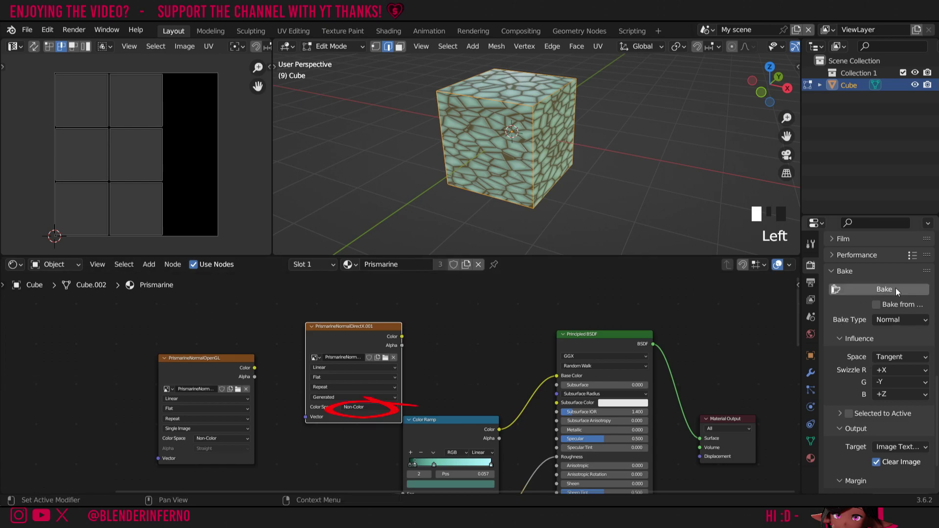
# Set the bake swizzle to red +X and green -Y
pyautogui.click(885, 383)
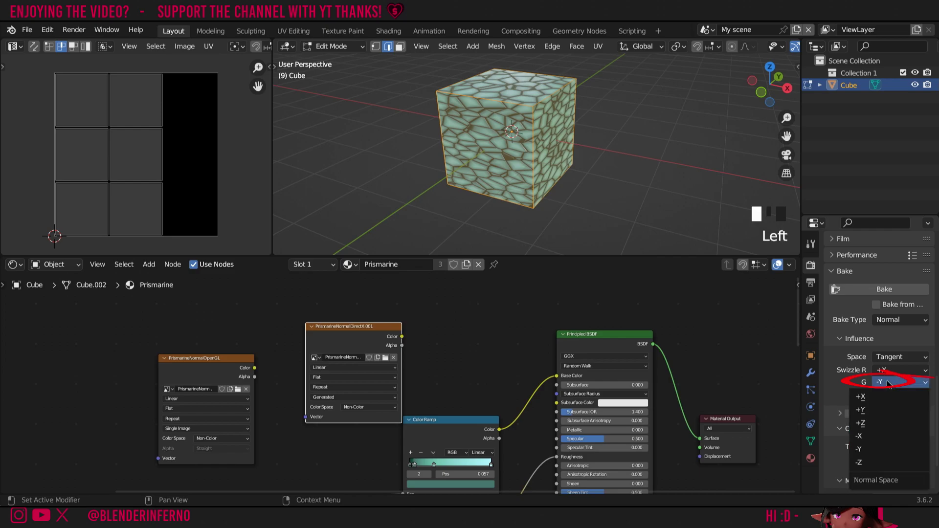
pyautogui.click(890, 370)
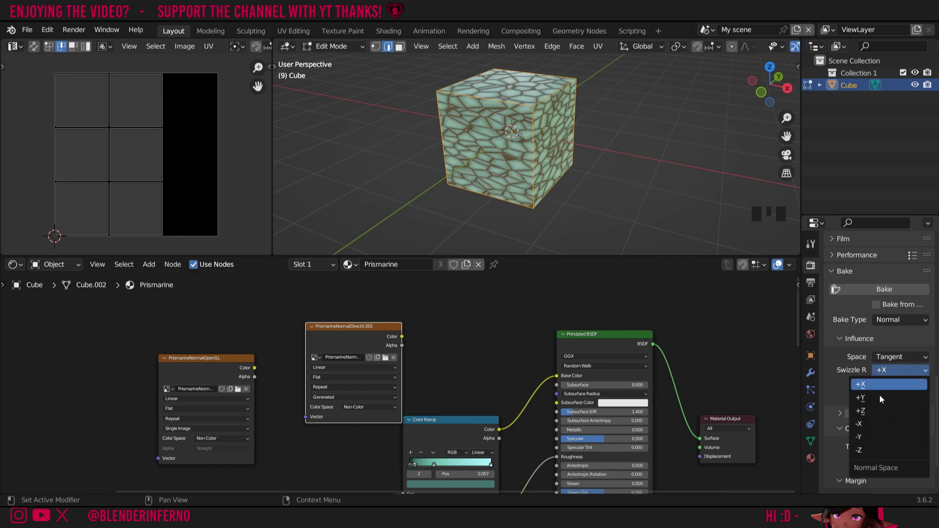
pyautogui.click(880, 385)
pyautogui.click(897, 382)
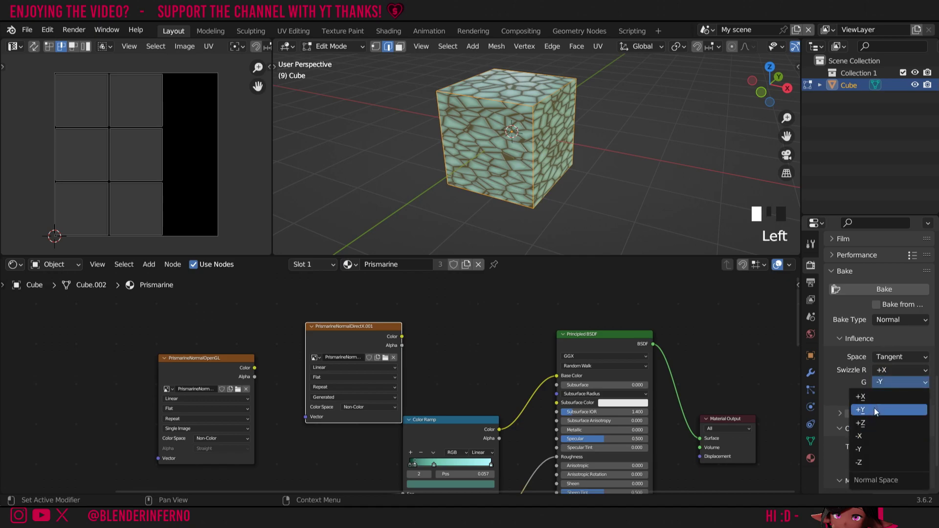
pyautogui.click(864, 450)
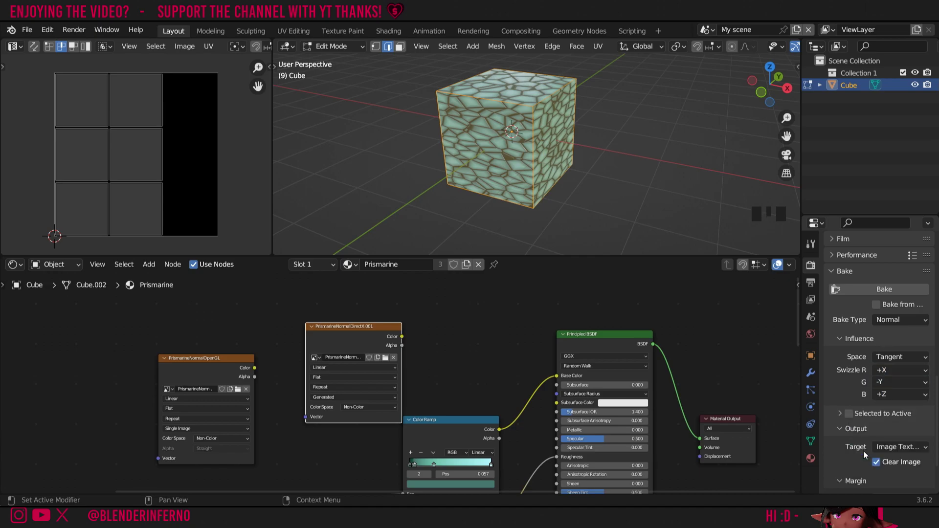
pyautogui.scroll(-2, 864, 450)
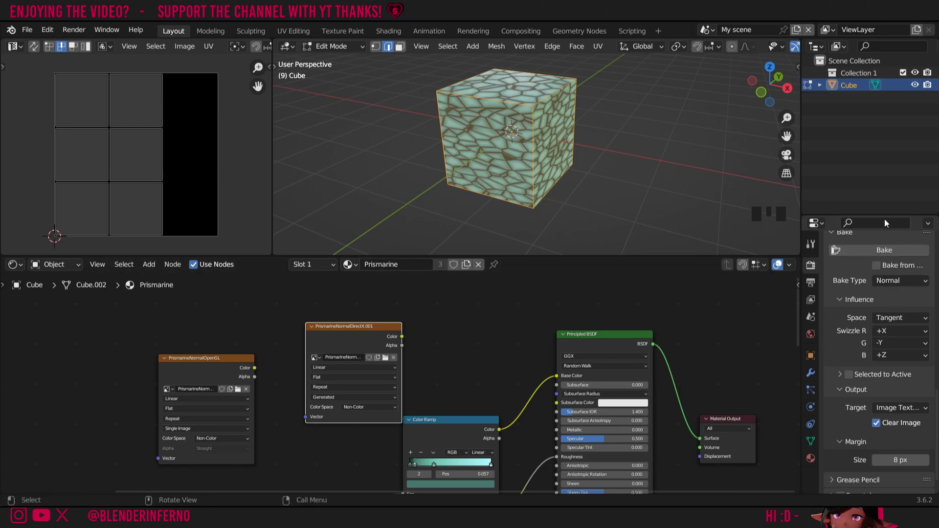
# Bake the -Y swizzled normal map, zooming in and back out to inspect it
pyautogui.click(873, 252)
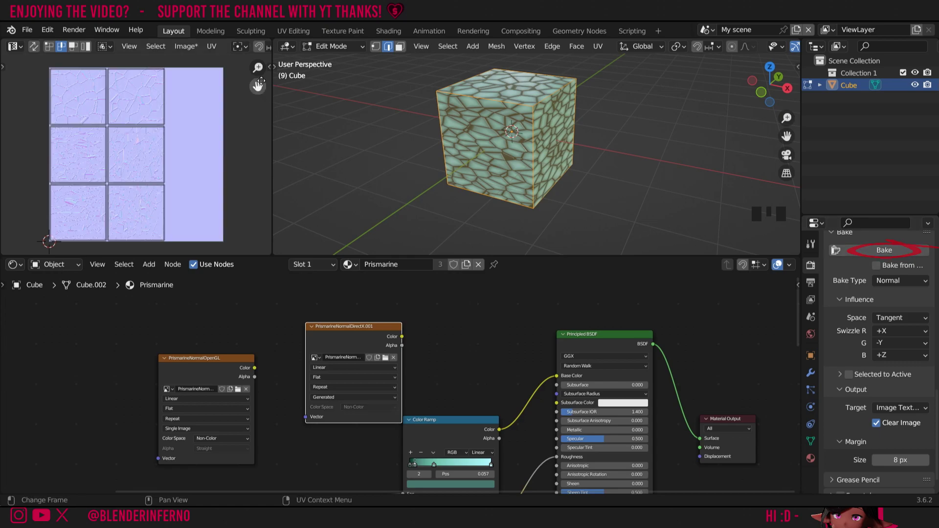
pyautogui.moveTo(258, 67); pyautogui.dragTo(256, 58)
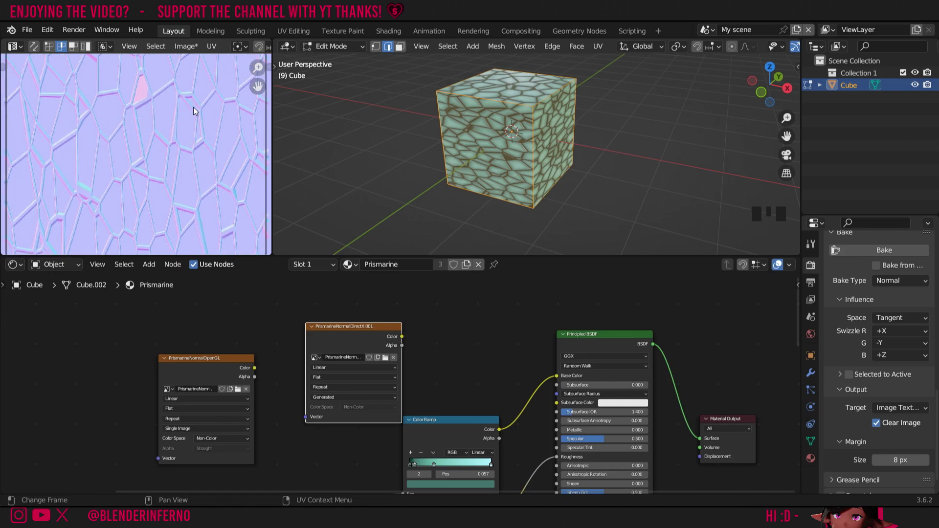
pyautogui.moveTo(259, 68)
pyautogui.mouseDown()
pyautogui.moveTo(258, 98)
pyautogui.moveTo(258, 74)
pyautogui.moveTo(259, 86)
pyautogui.mouseUp()
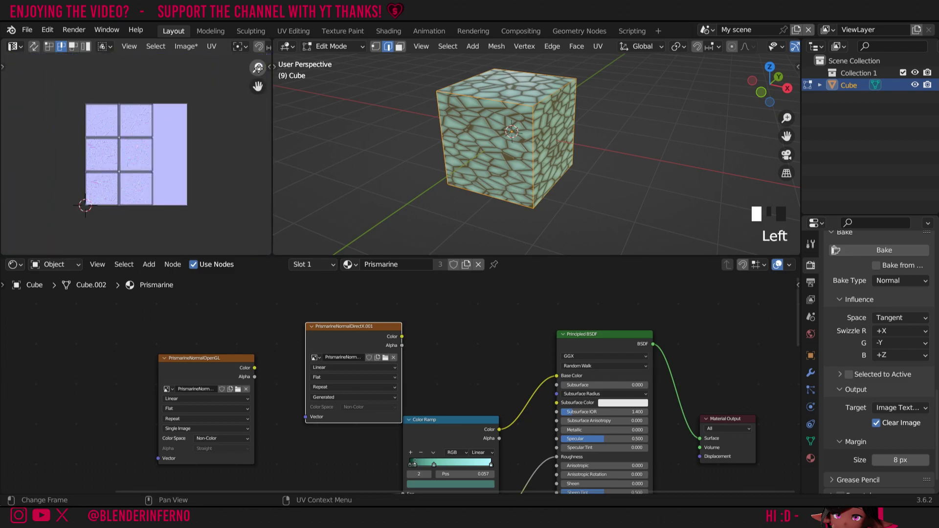
pyautogui.click(185, 46)
# Box-select the OpenGL and DirectX image nodes, move them lower, and place DirectX beside OpenGL
pyautogui.click(110, 311)
pyautogui.moveTo(117, 317); pyautogui.dragTo(355, 361)
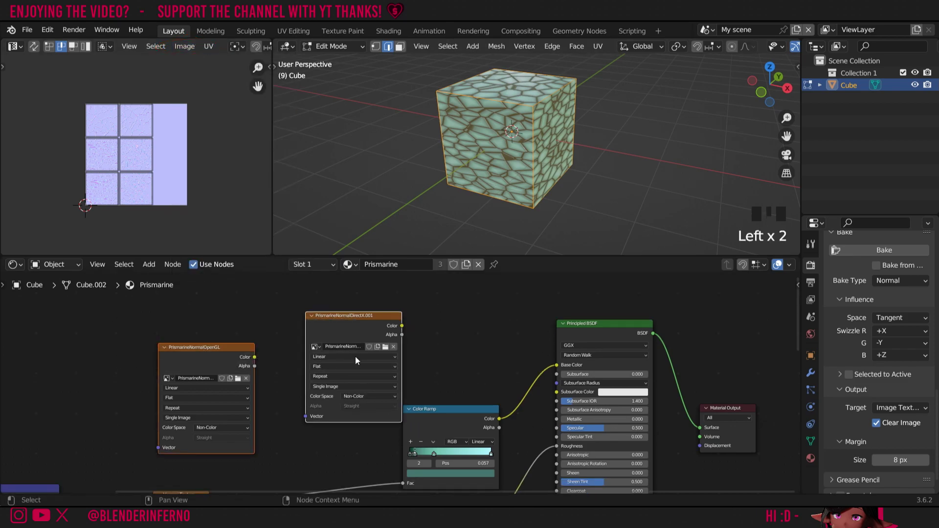
pyautogui.moveTo(343, 324); pyautogui.dragTo(636, 441)
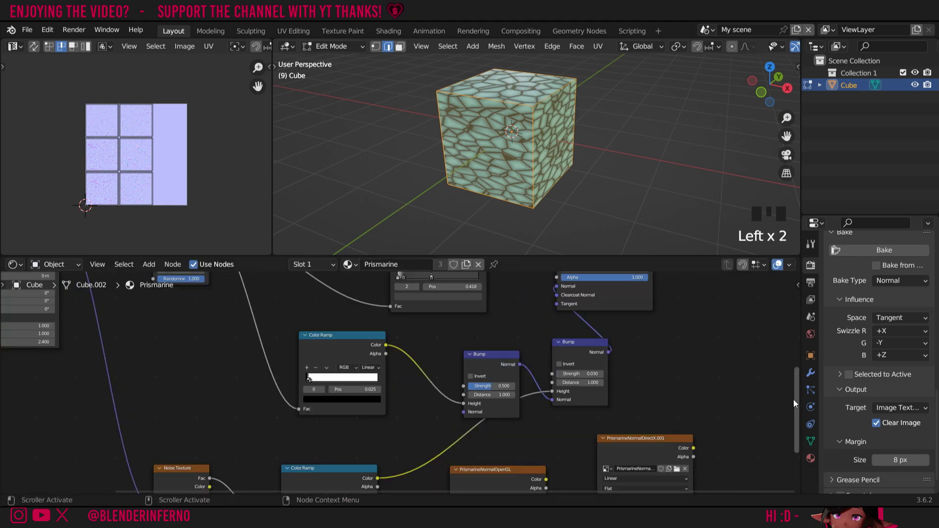
pyautogui.moveTo(798, 395); pyautogui.dragTo(797, 443)
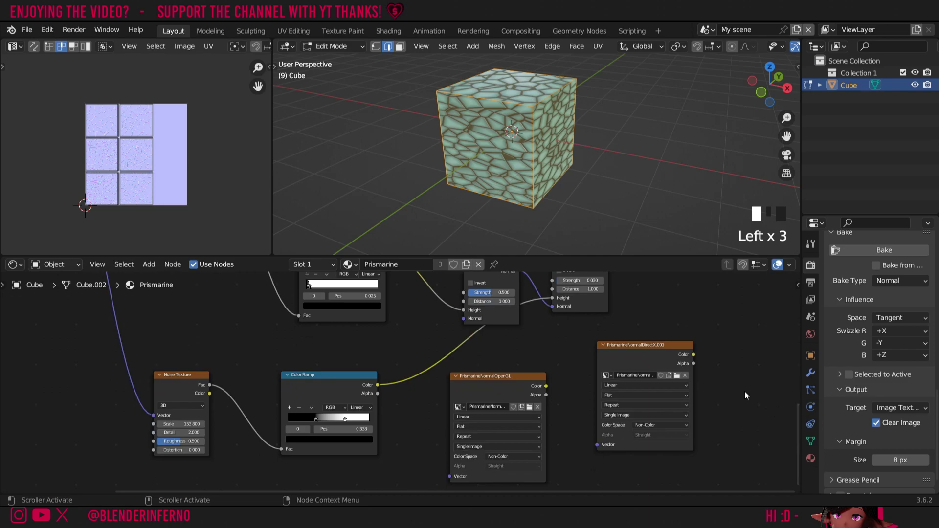
pyautogui.moveTo(655, 348); pyautogui.dragTo(638, 378)
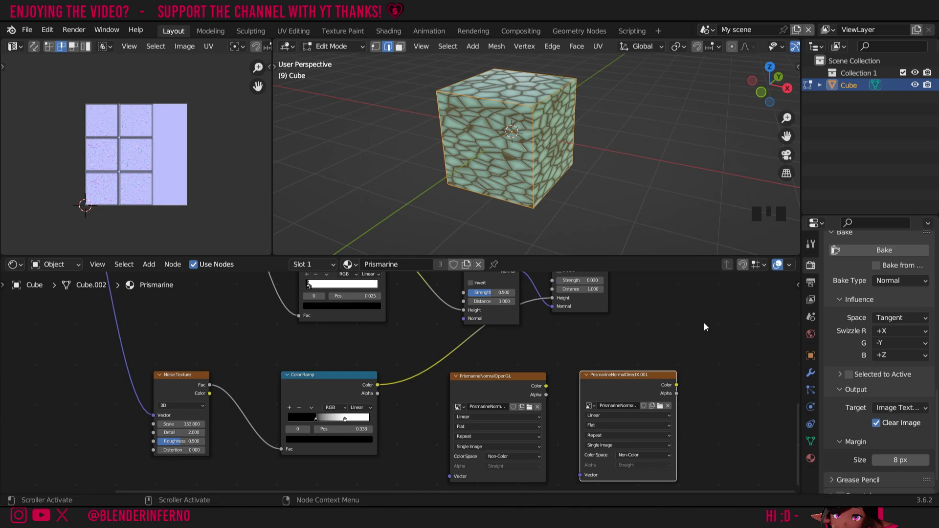
pyautogui.moveTo(797, 431)
pyautogui.mouseDown()
pyautogui.moveTo(798, 475)
pyautogui.moveTo(797, 424)
pyautogui.mouseUp()
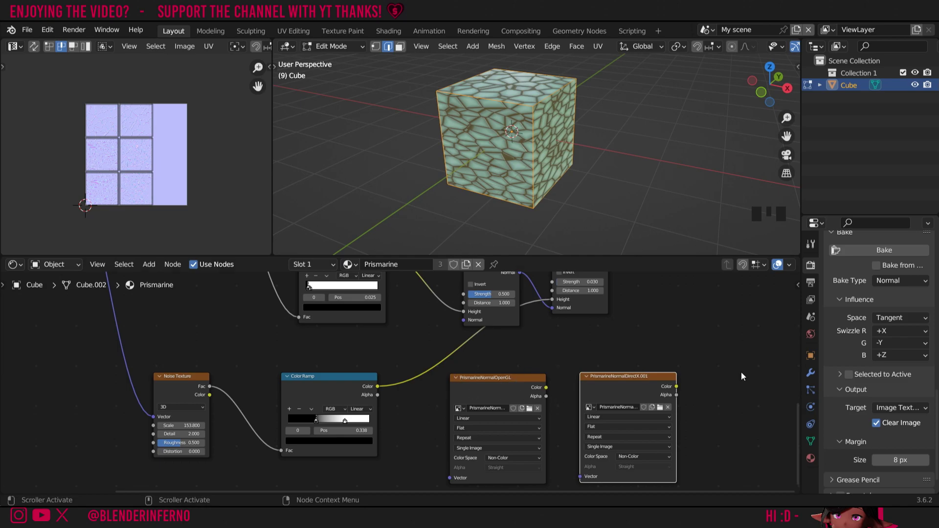
pyautogui.moveTo(800, 412); pyautogui.dragTo(789, 369)
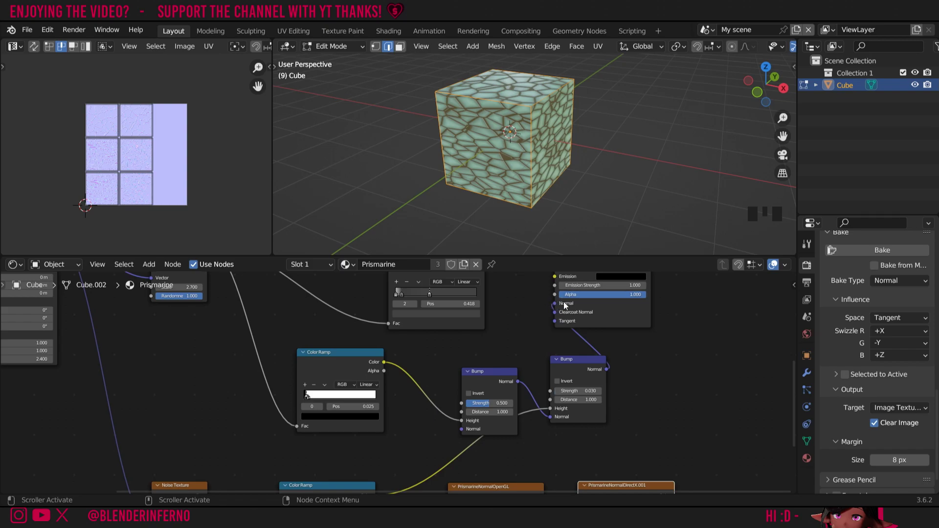
# Move the PrismarineNormalDirectX.001 image node below the OpenGL image node
pyautogui.moveTo(563, 297); pyautogui.dragTo(564, 219, button='middle')
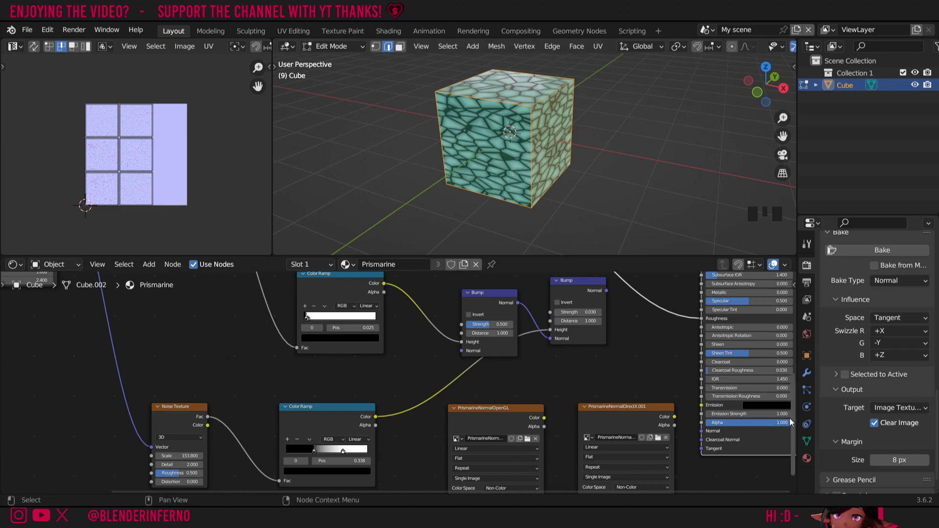
pyautogui.moveTo(636, 449); pyautogui.dragTo(636, 380, button='middle')
pyautogui.click(646, 338)
pyautogui.moveTo(646, 338); pyautogui.dragTo(515, 460)
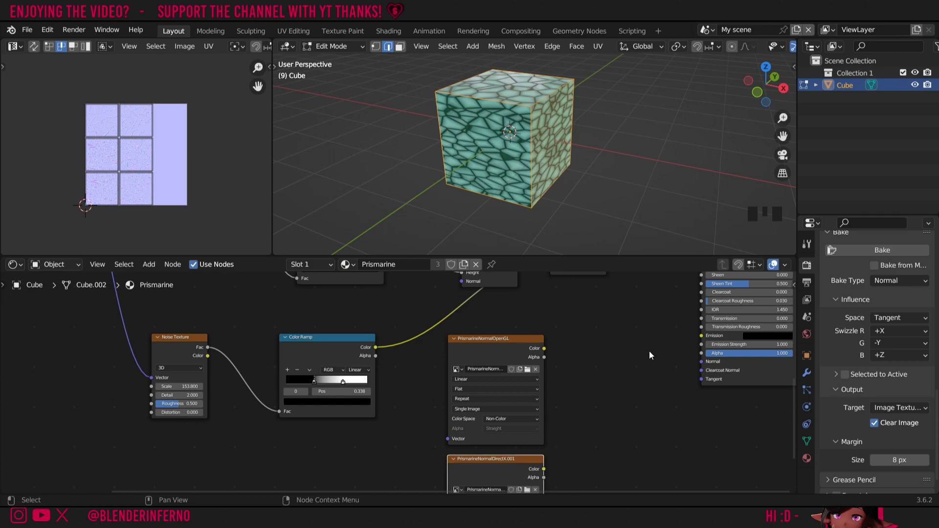
# Add a Normal Map node fed by the OpenGL image's Color, moving the Color Ramp up out of the way
pyautogui.hotkey('shift', 'a')
pyautogui.moveTo(600, 397)
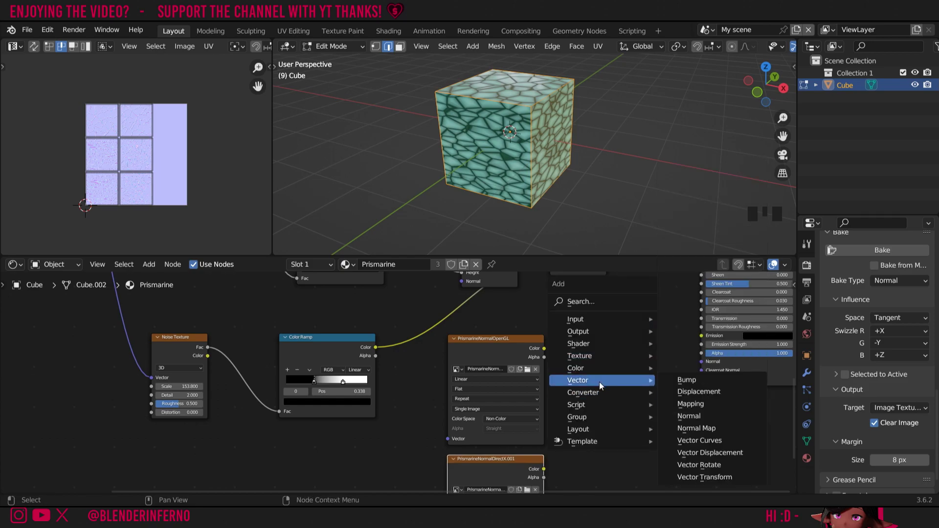
pyautogui.click(695, 428)
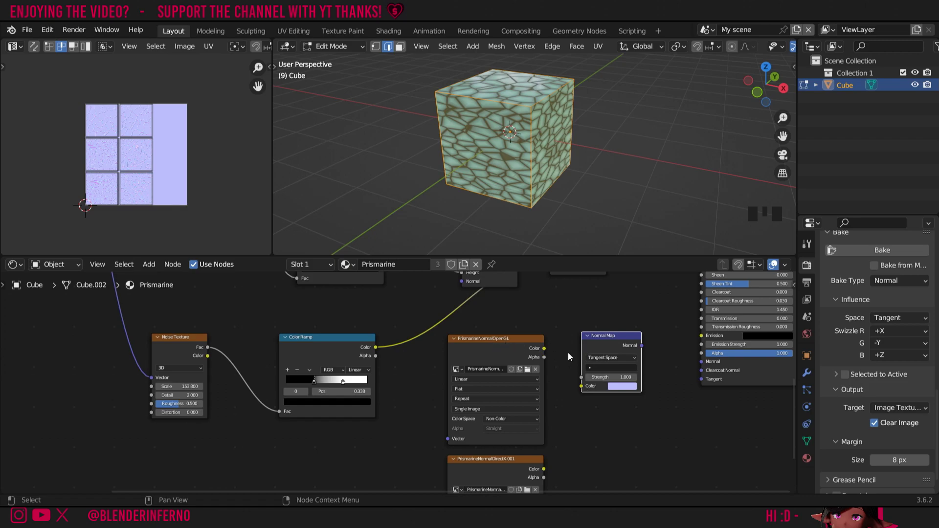
pyautogui.moveTo(544, 348); pyautogui.dragTo(582, 386)
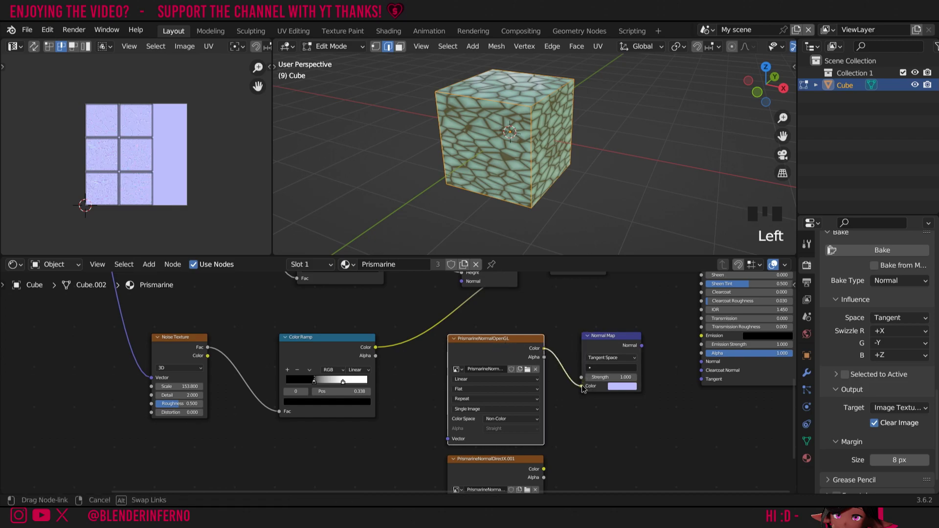
pyautogui.moveTo(348, 360); pyautogui.dragTo(303, 324)
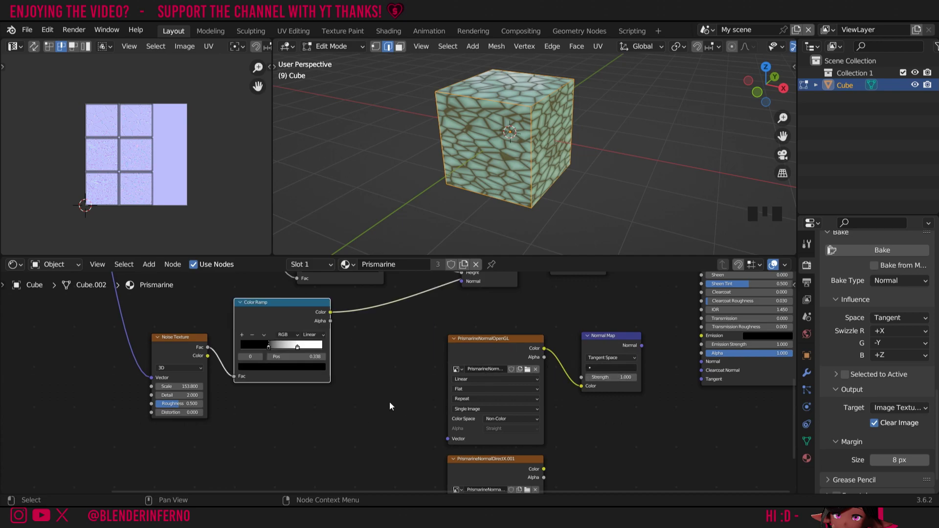
# Add a Texture Coordinate node whose UV output drives the Vector inputs of both the OpenGL and DirectX image nodes
pyautogui.hotkey('shift', 'a')
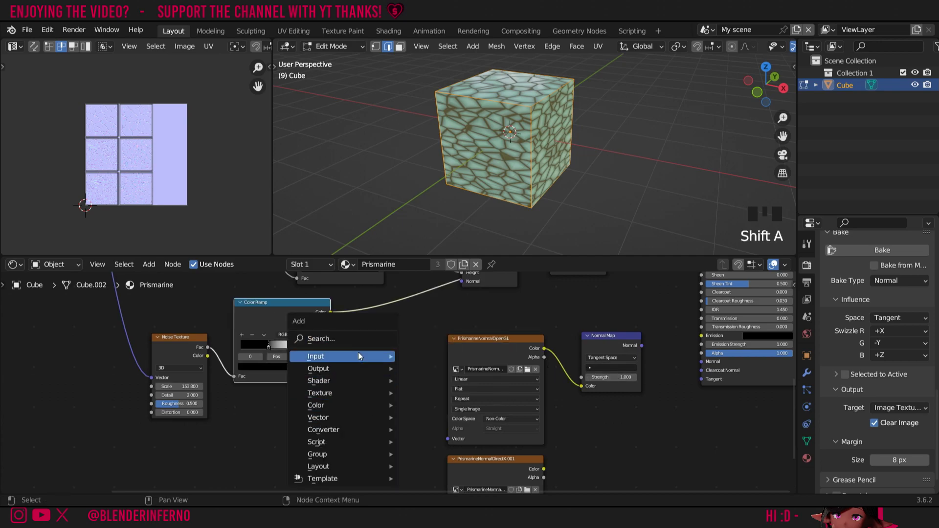
pyautogui.moveTo(394, 356)
pyautogui.click(448, 306)
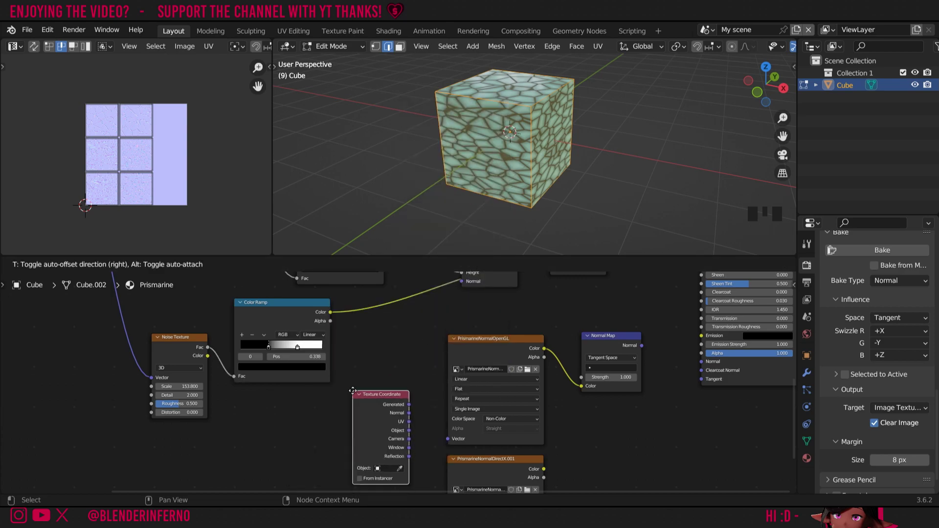
pyautogui.click(406, 410)
pyautogui.moveTo(407, 409); pyautogui.dragTo(449, 438)
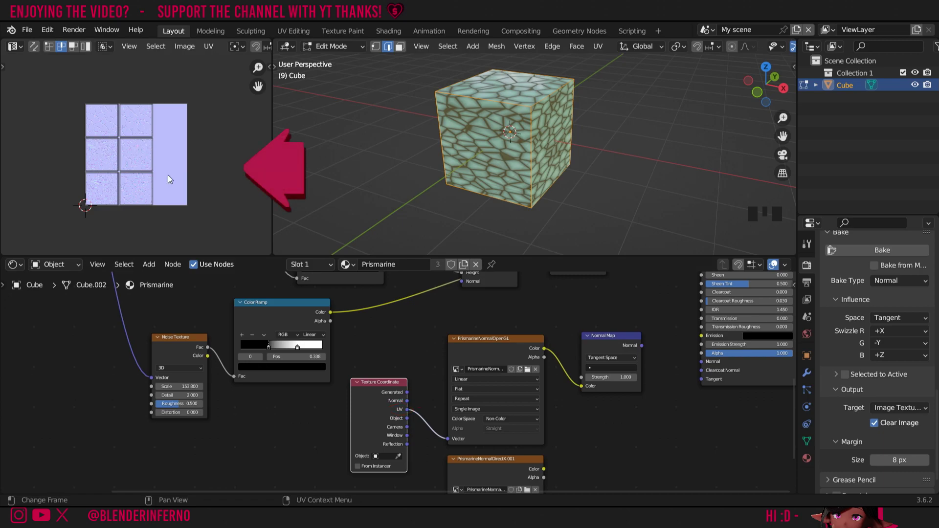
pyautogui.moveTo(793, 406); pyautogui.dragTo(793, 426)
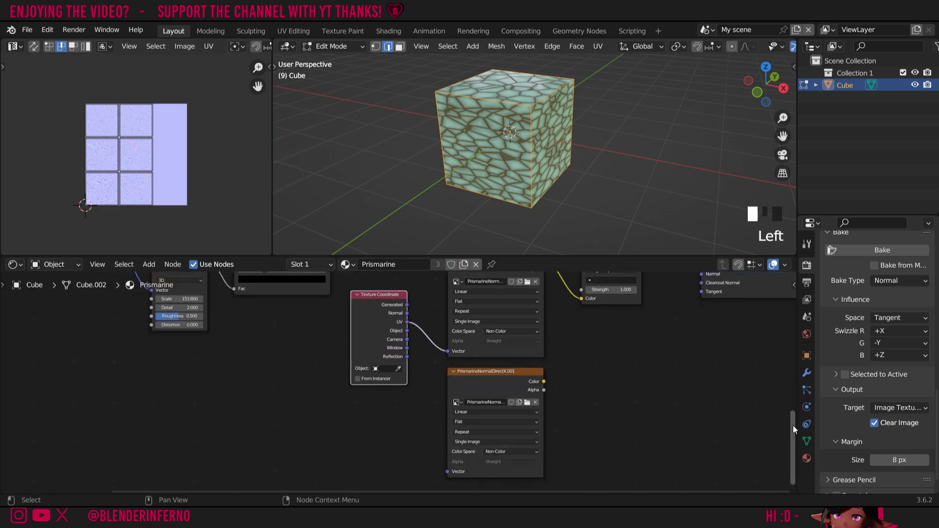
pyautogui.moveTo(407, 322); pyautogui.dragTo(447, 440)
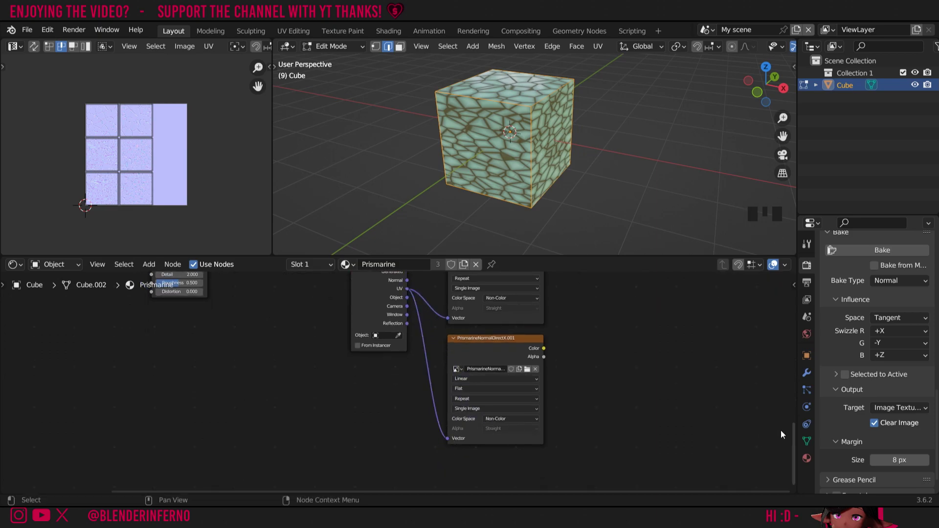
pyautogui.moveTo(793, 442); pyautogui.dragTo(793, 410)
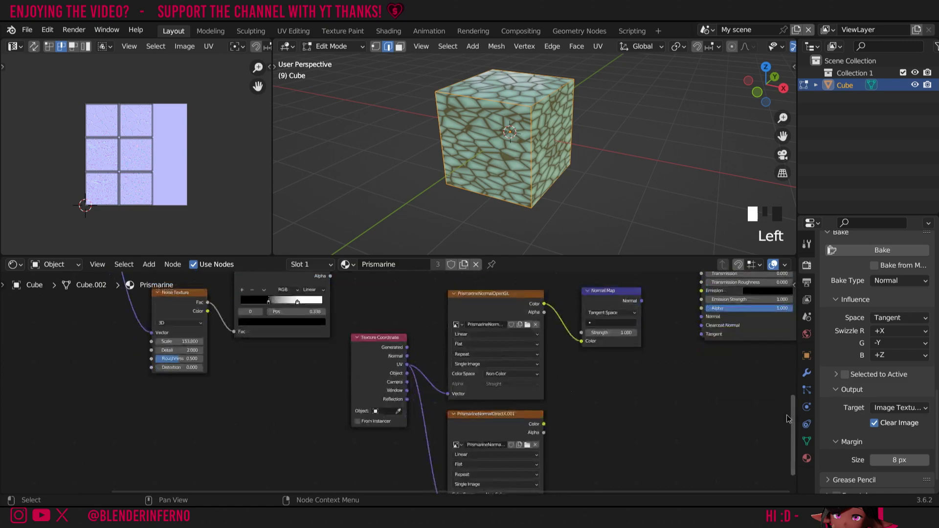
# Link the Normal Map's Normal output to the Principled BSDF Normal input, briefly disconnecting it to compare the cube's relief
pyautogui.moveTo(642, 328); pyautogui.dragTo(703, 347)
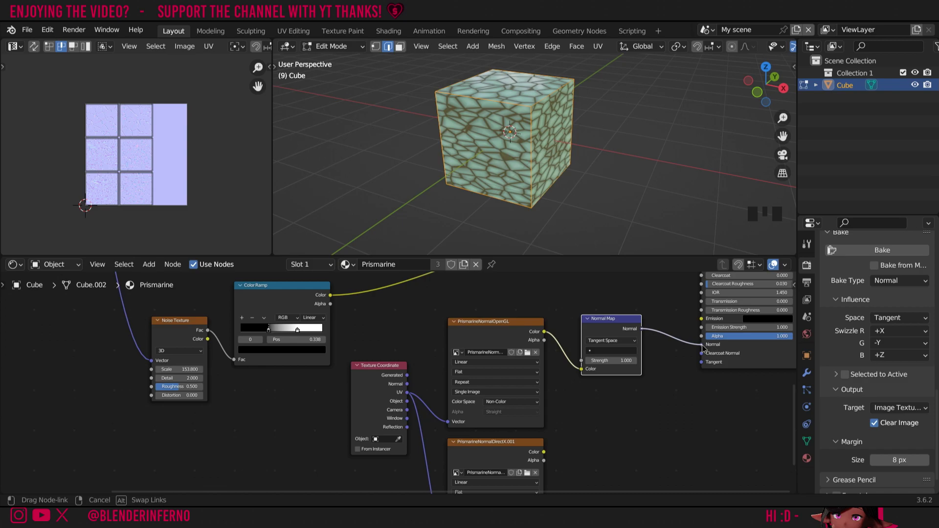
pyautogui.moveTo(703, 347); pyautogui.dragTo(703, 347)
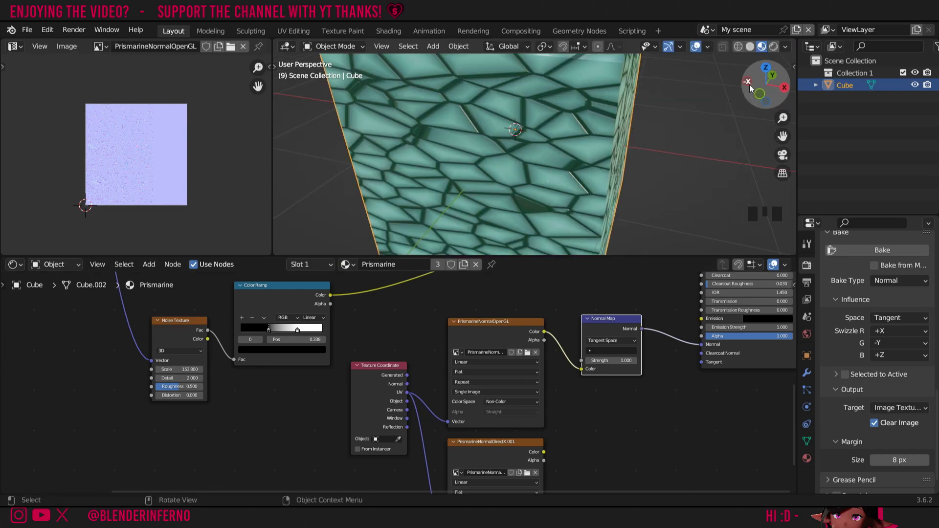
pyautogui.moveTo(766, 83); pyautogui.dragTo(738, 89)
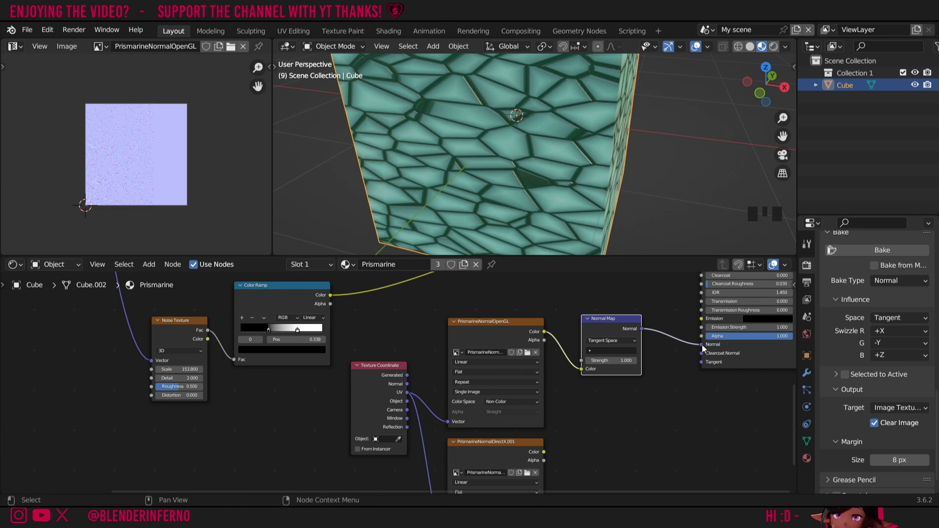
pyautogui.moveTo(697, 348); pyautogui.dragTo(688, 350)
pyautogui.hotkey('ctrl', 'z')
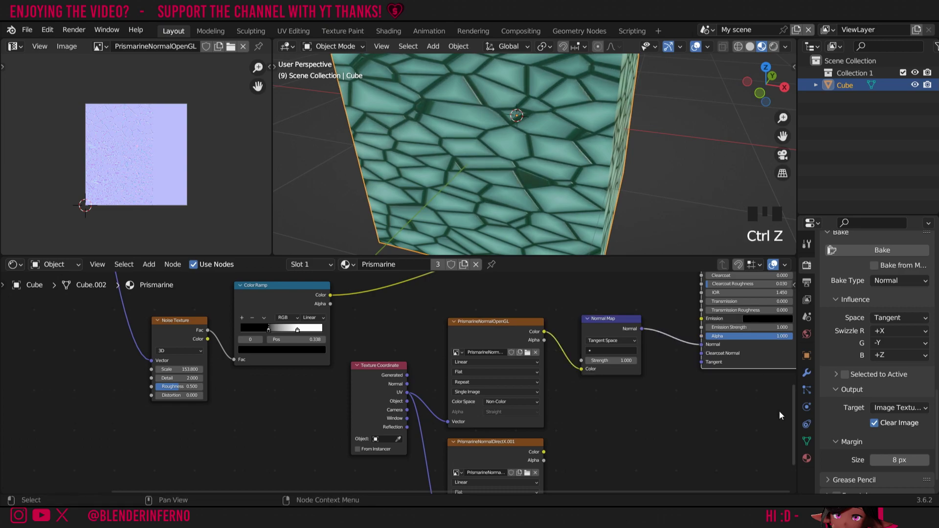
# Duplicate the Normal Map node below the original and feed it the DirectX image's Color
pyautogui.click(621, 325)
pyautogui.hotkey('shift', 'd')
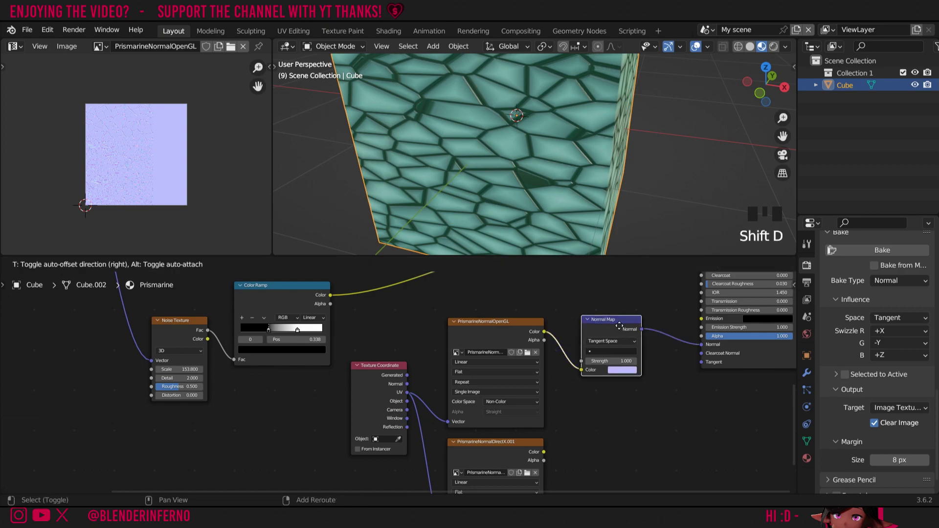
pyautogui.click(630, 425)
pyautogui.moveTo(544, 452); pyautogui.dragTo(592, 471)
pyautogui.moveTo(594, 469); pyautogui.dragTo(594, 469)
# Route the DirectX Normal Map's output into the Principled BSDF Normal input and check the shading
pyautogui.moveTo(653, 428); pyautogui.dragTo(702, 345)
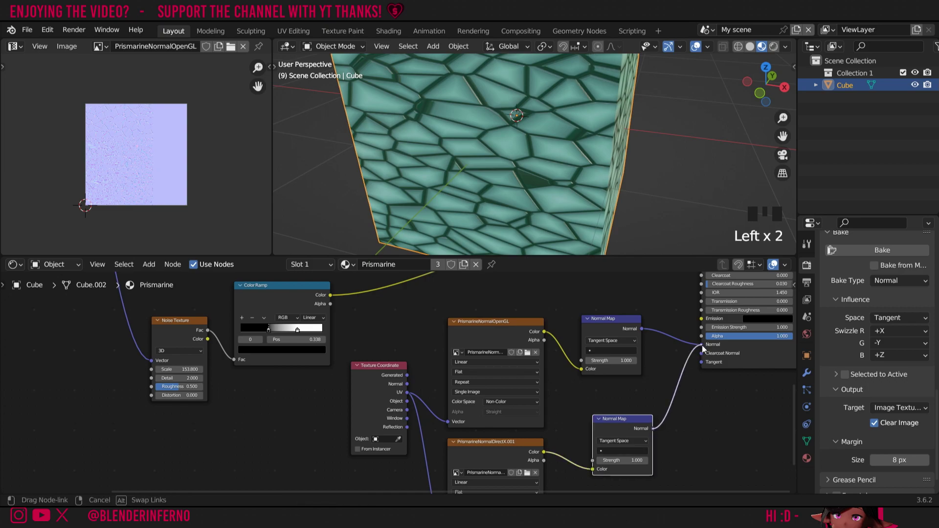
pyautogui.click(741, 101)
pyautogui.moveTo(740, 101); pyautogui.dragTo(741, 101, button='middle')
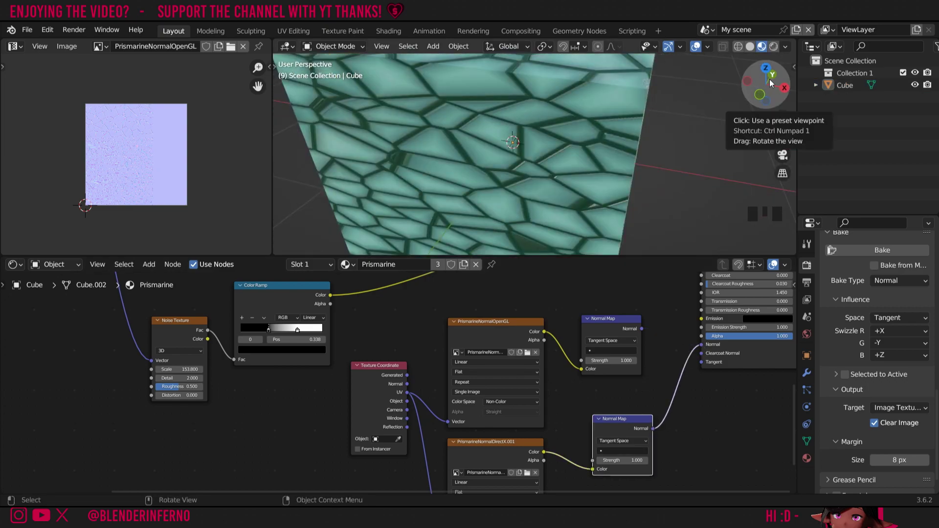
pyautogui.moveTo(770, 79); pyautogui.dragTo(768, 127)
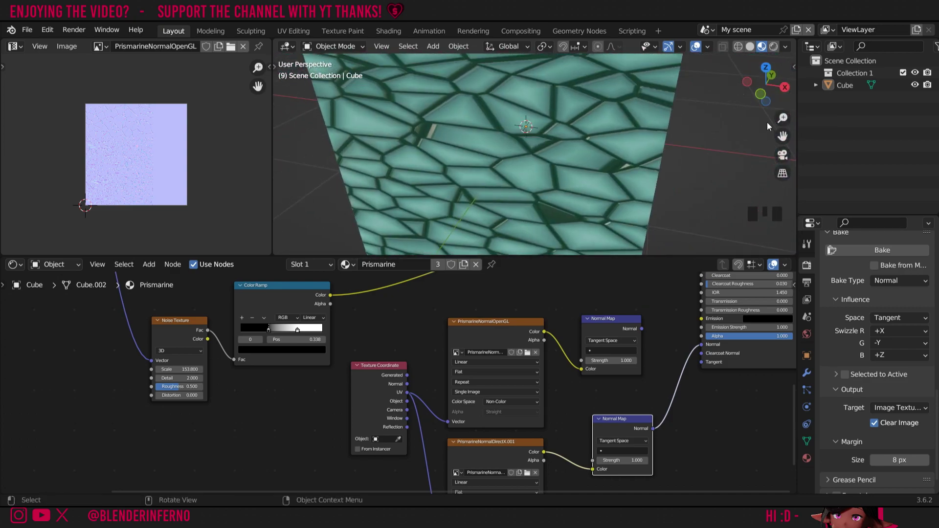
# Insert a Separate Color node into the DirectX texture's link to its Normal Map
pyautogui.moveTo(792, 395); pyautogui.dragTo(748, 414)
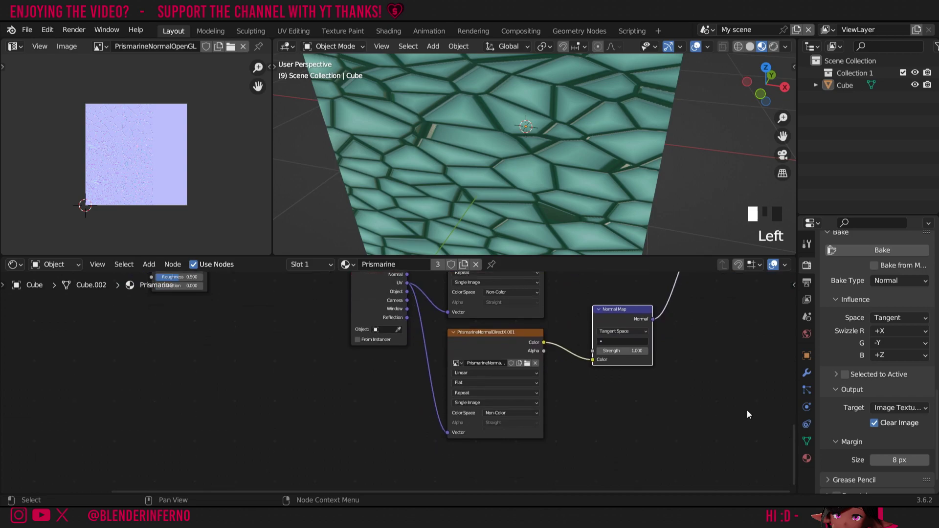
pyautogui.moveTo(618, 316); pyautogui.dragTo(664, 348)
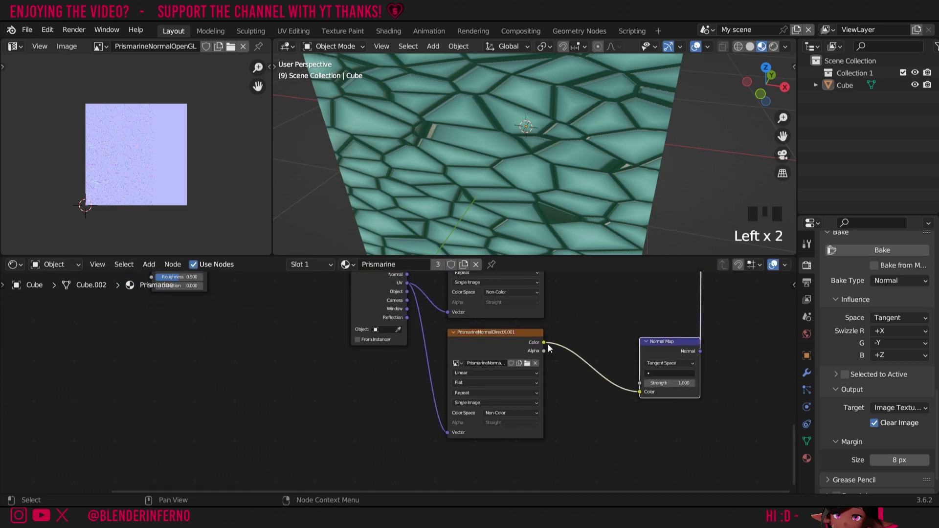
pyautogui.hotkey('shift', 'a')
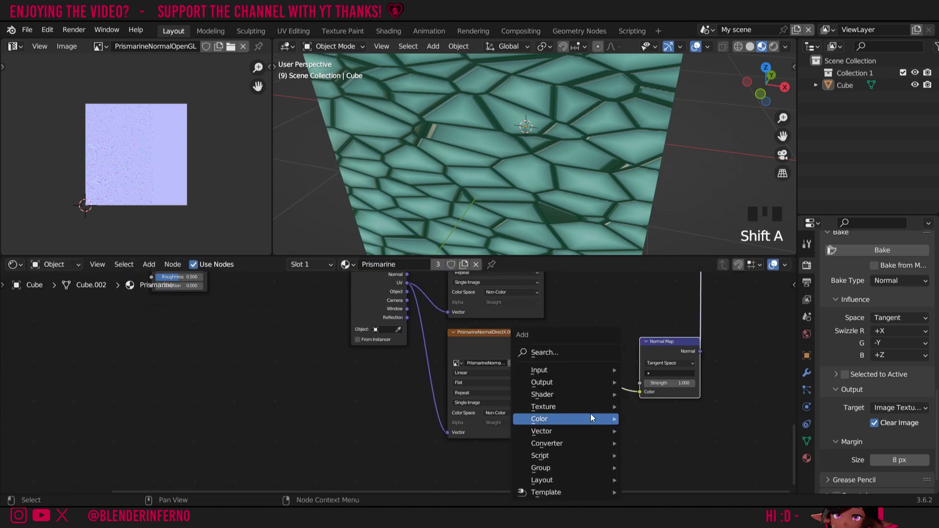
pyautogui.moveTo(580, 439)
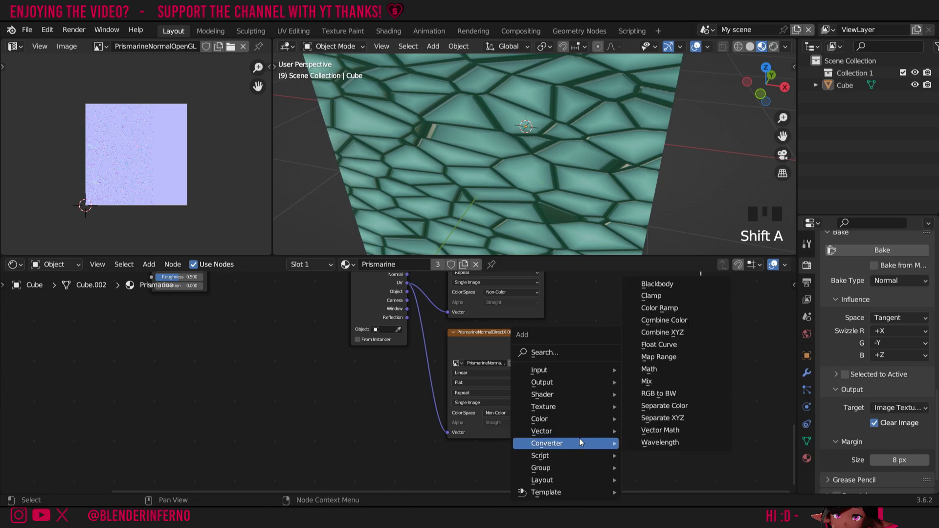
pyautogui.click(677, 405)
pyautogui.click(644, 397)
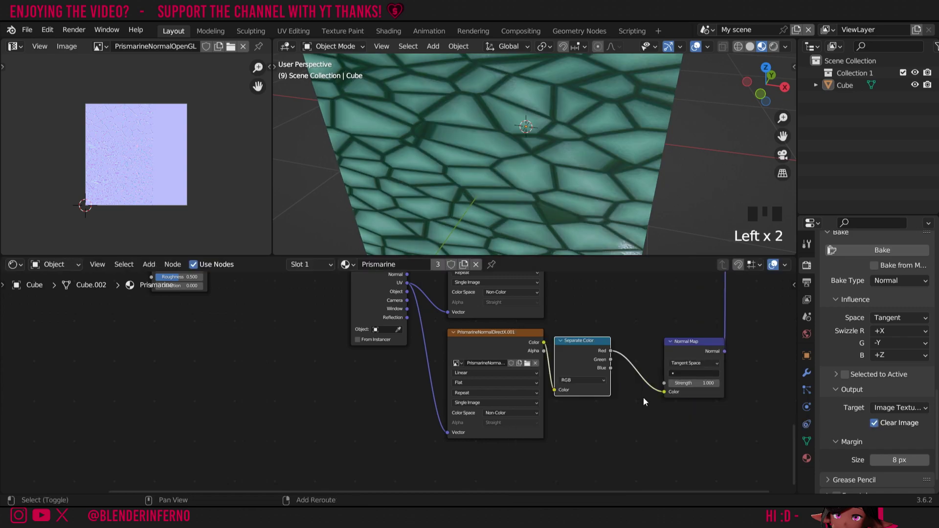
# Add a Combine Color node before the Normal Map and wire the Red, Green and Blue channels into it
pyautogui.hotkey('shift', 'a')
pyautogui.moveTo(638, 396)
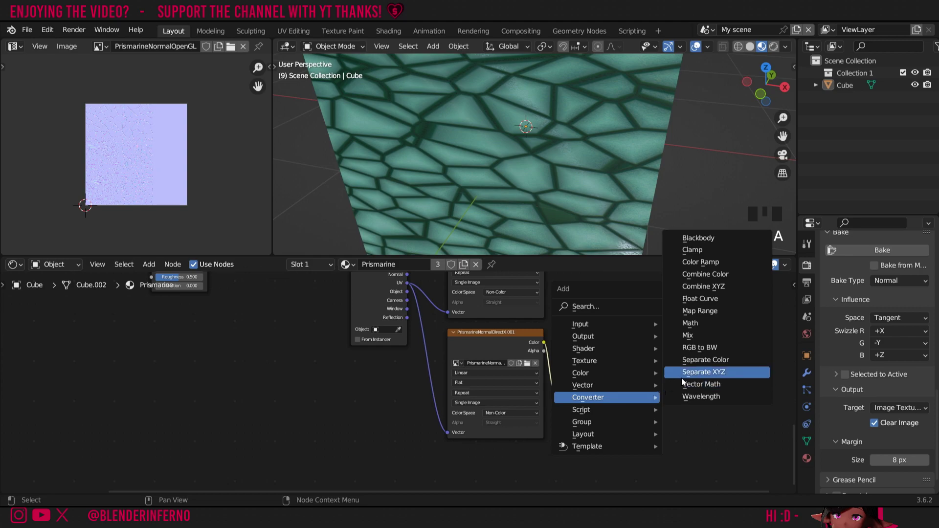
pyautogui.click(706, 275)
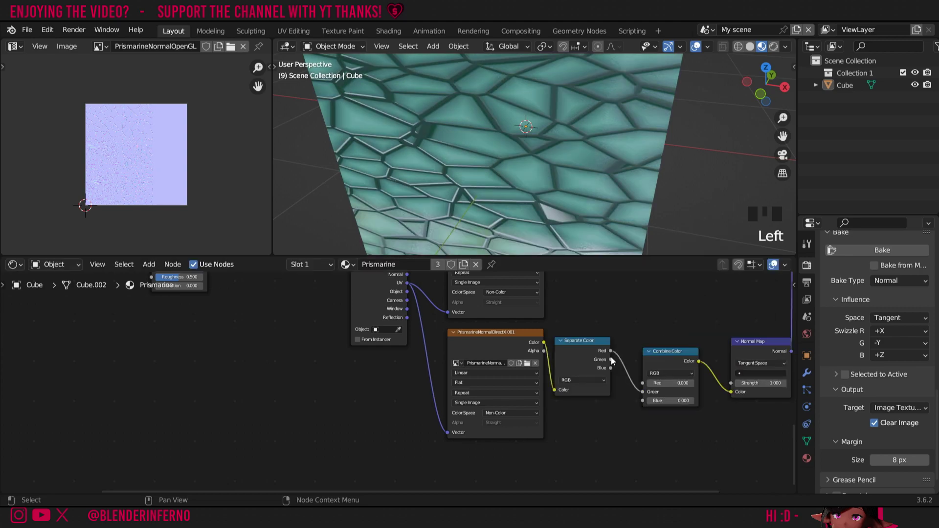
pyautogui.click(612, 357)
pyautogui.moveTo(611, 360); pyautogui.dragTo(642, 392)
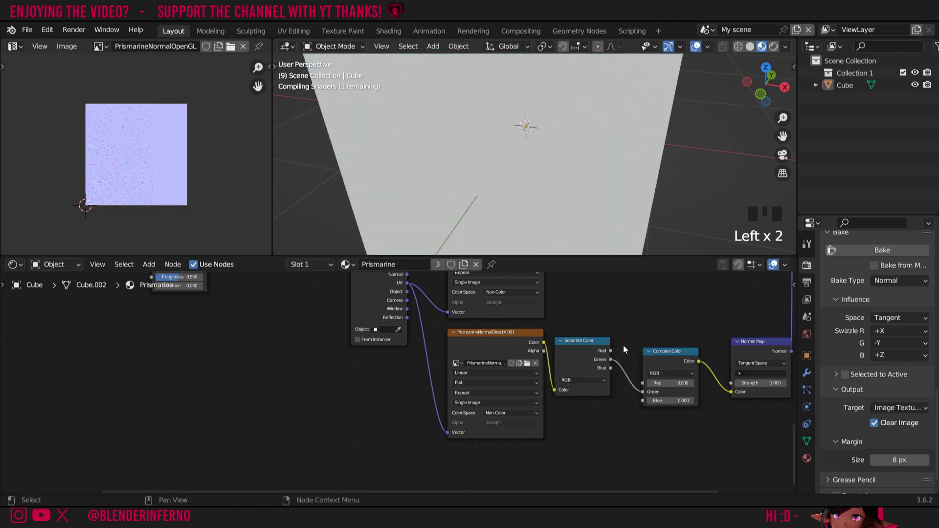
pyautogui.moveTo(611, 360)
pyautogui.mouseDown()
pyautogui.moveTo(644, 382)
pyautogui.moveTo(644, 415)
pyautogui.moveTo(643, 401)
pyautogui.mouseUp()
pyautogui.moveTo(674, 354); pyautogui.dragTo(693, 323)
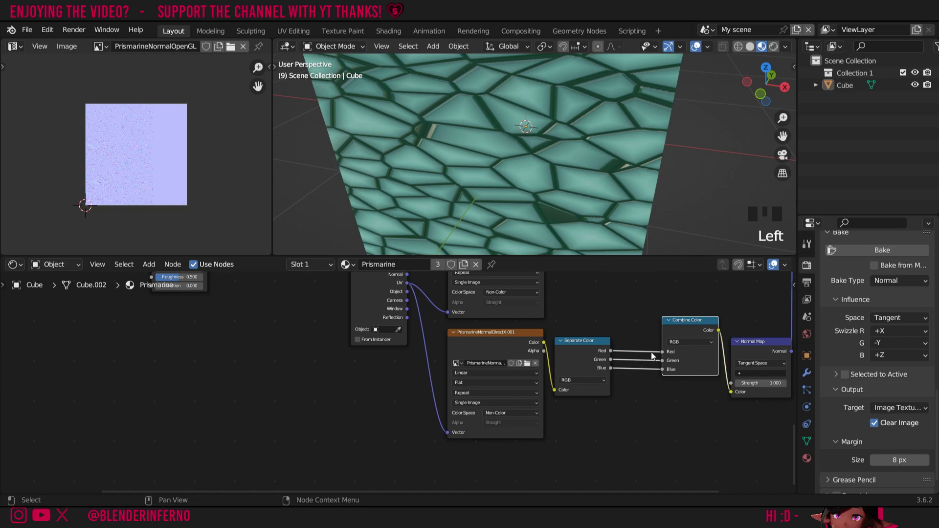
# Insert an Invert Color node on the DirectX green channel, then relink the OpenGL Normal Map to the shader's Normal
pyautogui.hotkey('shift', 'a')
pyautogui.moveTo(650, 409)
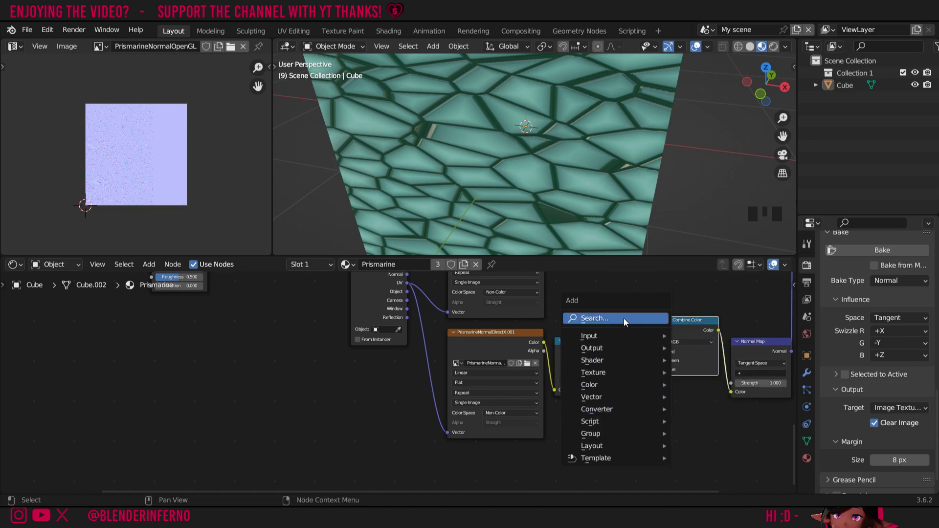
pyautogui.click(623, 318)
pyautogui.write('in')
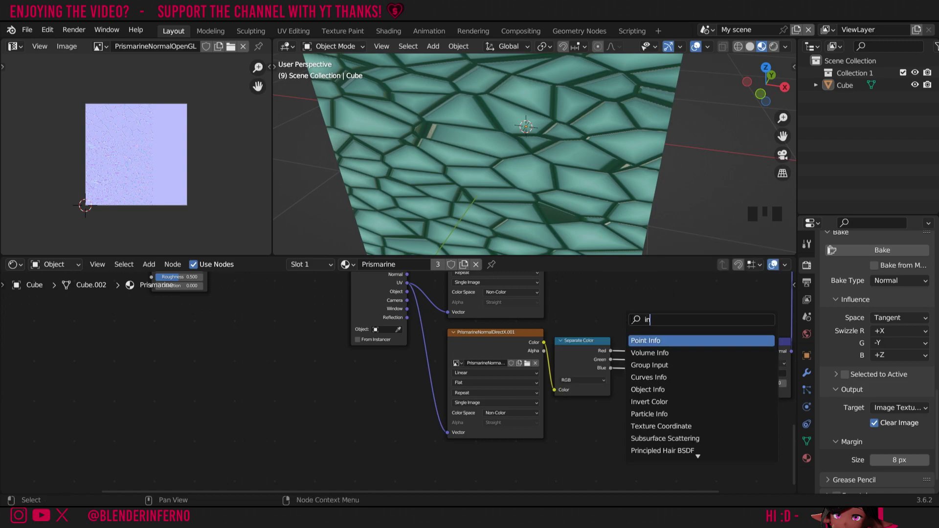
pyautogui.click(650, 399)
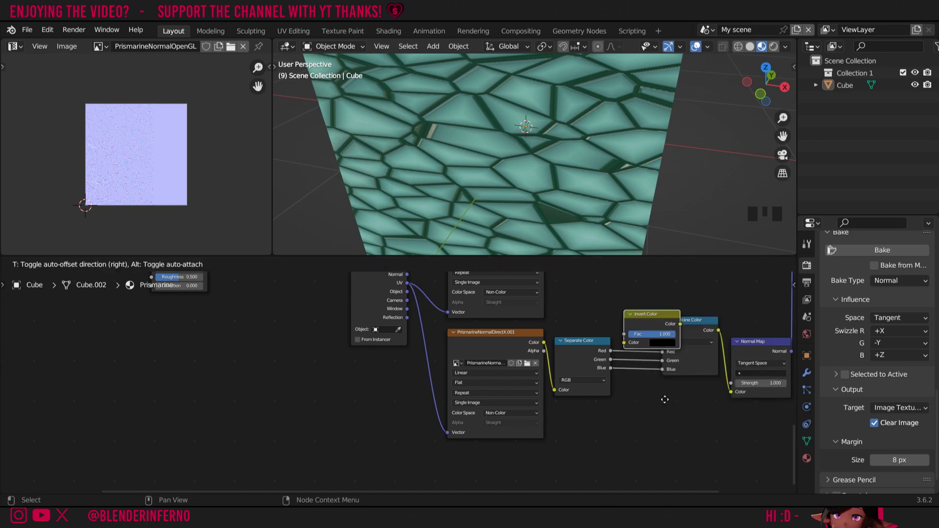
pyautogui.click(662, 441)
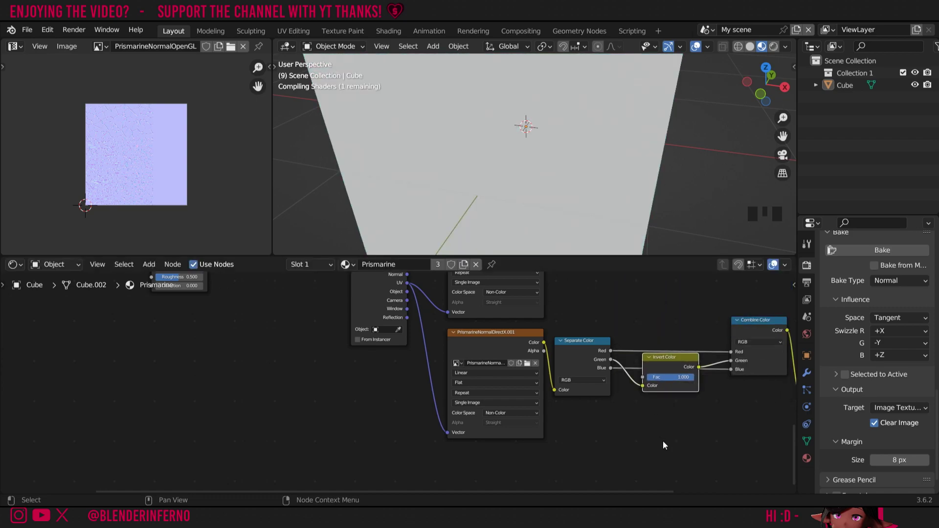
pyautogui.moveTo(602, 490); pyautogui.dragTo(781, 395)
pyautogui.moveTo(451, 345); pyautogui.dragTo(671, 361)
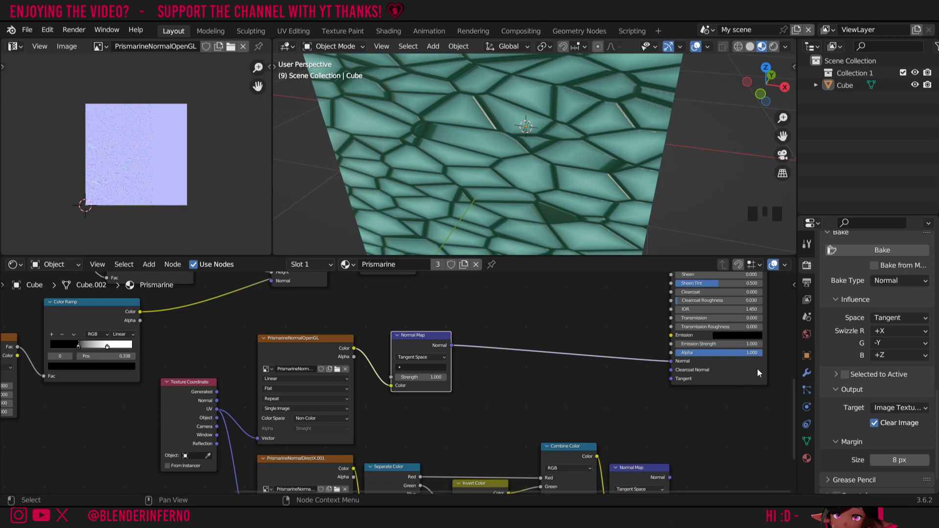
pyautogui.scroll(-2, 725, 378)
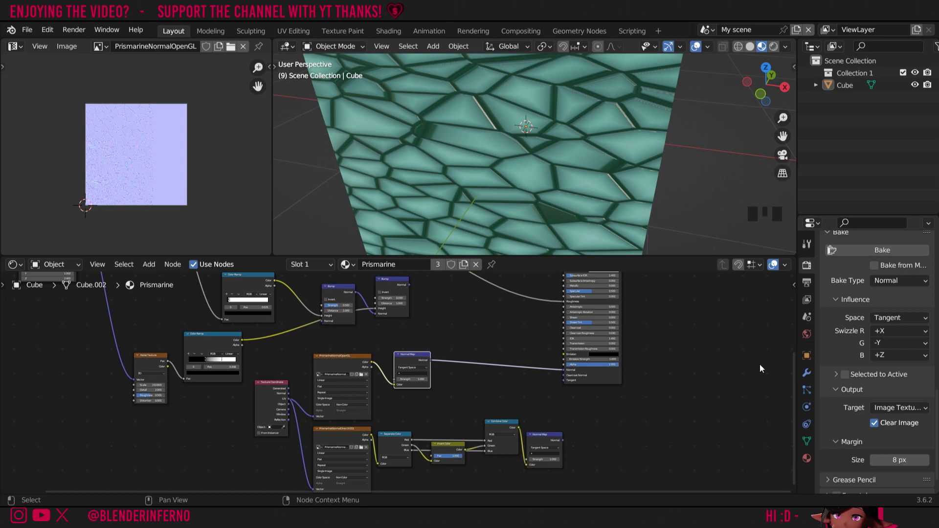